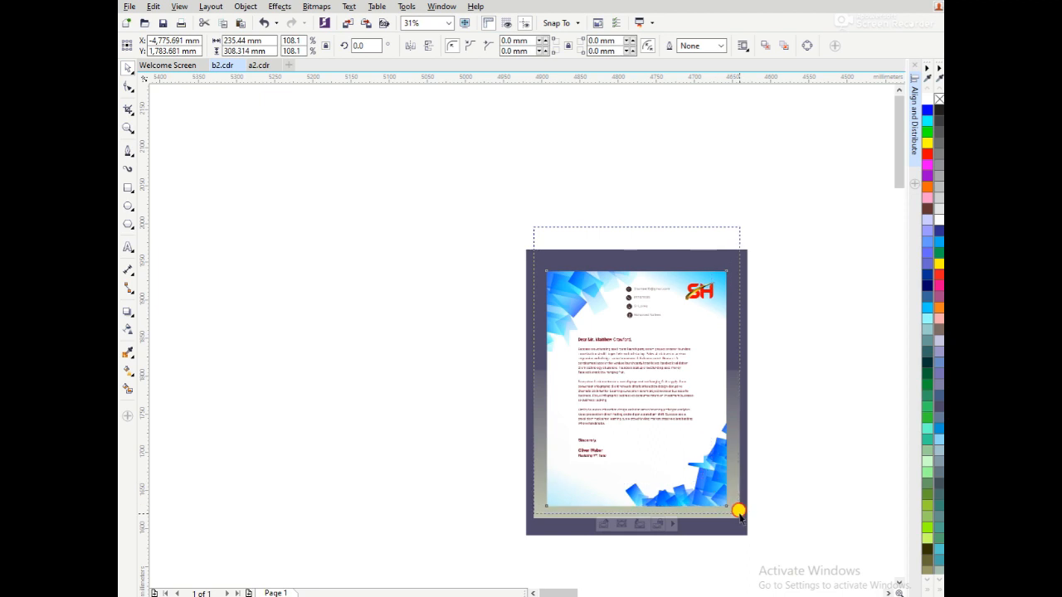
Undo the letterhead resize and draw a blank page rectangle about 233 × 307 mm beside the finished letterhead.
left_click_drag(629, 382, 612, 382)
key("ctrl+z")
left_click(182, 213)
key("F6")
mouse_move(332, 276)
left_mouse_down()
mouse_move(444, 448)
mouse_move(511, 507)
left_mouse_up()
left_click_drag(421, 272, 420, 267)
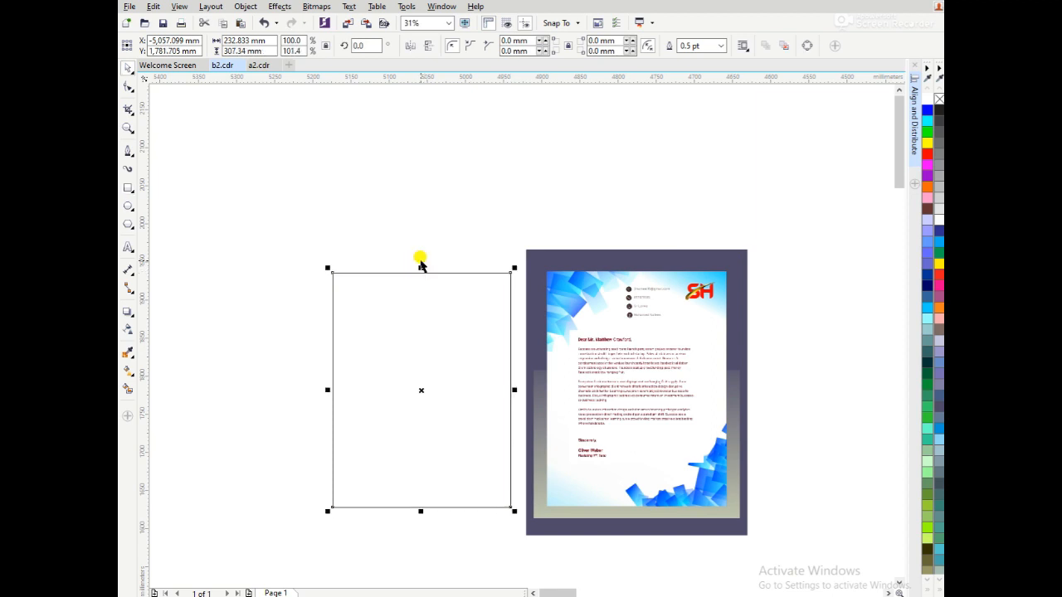
left_click(421, 239)
Make a scaled-down copy of the page rectangle, about 19 × 41 mm, in its upper-left corner and fill it sky blue.
key("z")
left_click_drag(314, 240, 590, 526)
key("space")
left_click(626, 349)
left_click_drag(626, 348, 336, 344)
left_click_drag(324, 554, 342, 196)
mouse_move(338, 168)
left_mouse_down()
mouse_move(325, 203)
mouse_move(340, 170)
left_mouse_up()
left_click(927, 307)
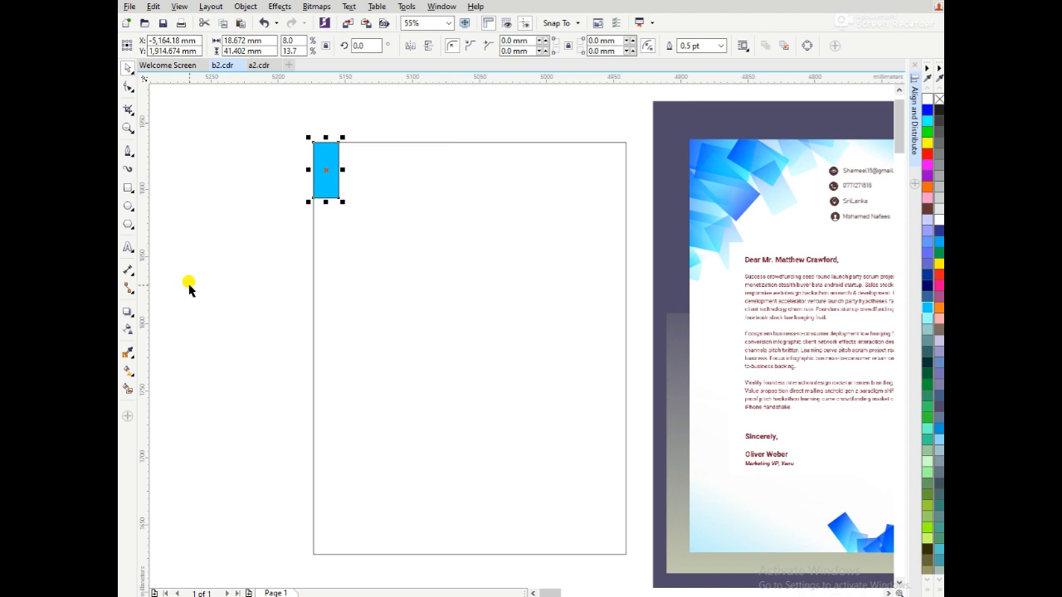
Apply a linear transparency along the small rectangle's height and add an intermediate stop near its upper edge.
left_click(128, 330)
left_click_drag(320, 243, 332, 107)
left_click_drag(321, 241, 330, 260)
left_click_drag(928, 276, 334, 137)
Give the small rectangle a vertical gradient fill in sky blue and reposition the gradient's ends and stops.
left_click(128, 370)
left_click_drag(324, 228, 332, 73)
left_click_drag(324, 231, 331, 280)
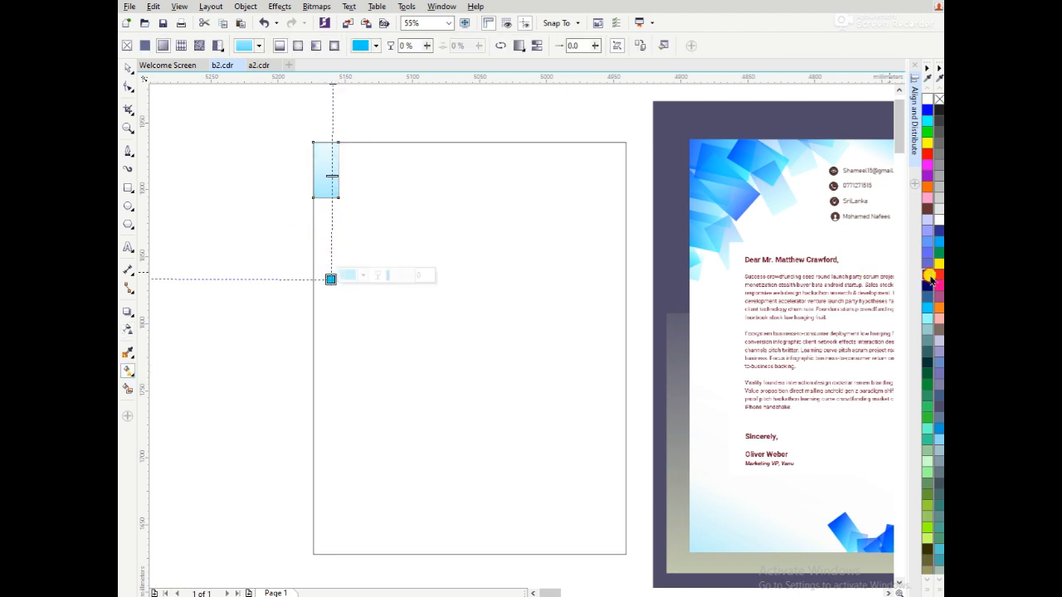
left_click_drag(333, 130, 331, 135)
left_click_drag(331, 239, 332, 206)
left_click_drag(330, 278, 330, 231)
left_click_drag(332, 126, 331, 158)
Add blue stops to the small rectangle's gradient fill and shift the gradient's end points.
left_click(130, 330)
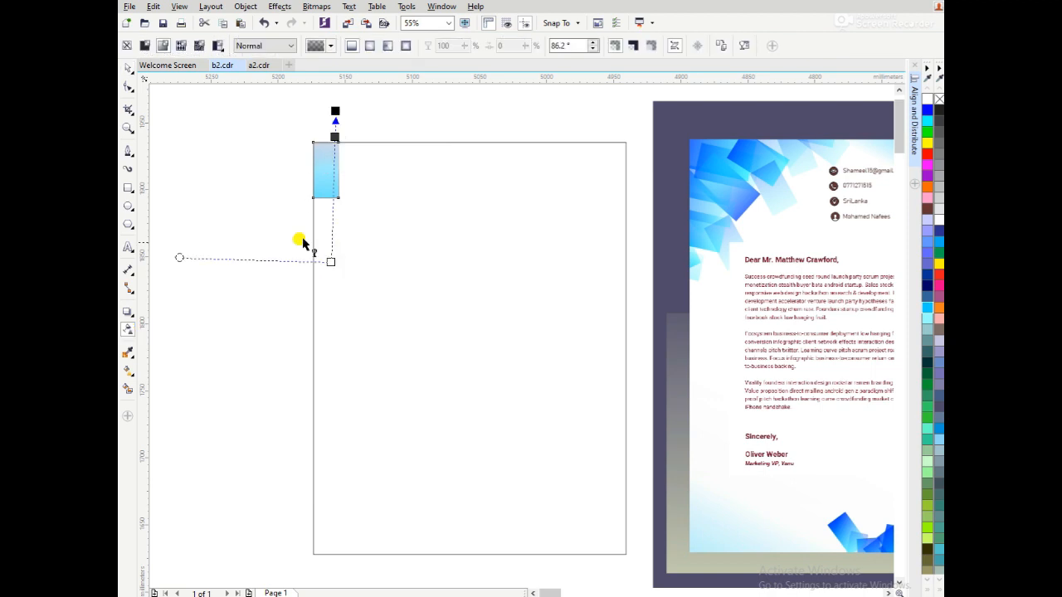
key("space")
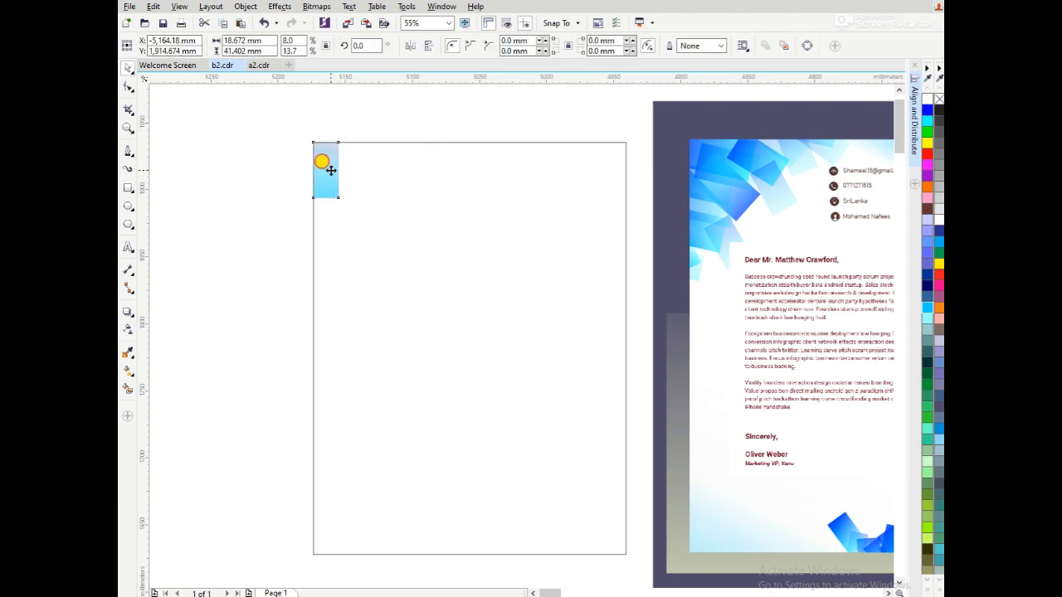
key("ctrl+z")
left_click(327, 159)
left_click(126, 370)
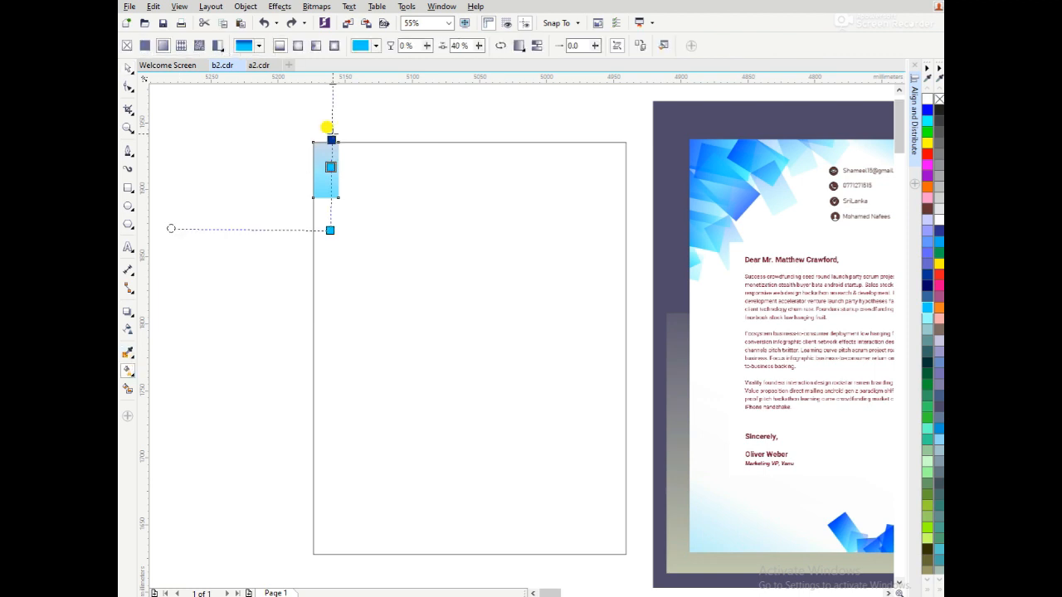
left_click_drag(928, 109, 336, 154)
left_click_drag(330, 229, 329, 214)
left_click_drag(331, 142, 331, 172)
left_click_drag(684, 134, 330, 158)
mouse_move(332, 136)
left_mouse_down()
mouse_move(330, 180)
mouse_move(333, 139)
left_mouse_up()
key("space")
Undo the transformation of the small gradient rectangle and delete the rectangle.
left_click(376, 102)
left_click(332, 170)
left_click_drag(346, 204, 386, 119)
key("ctrl+z")
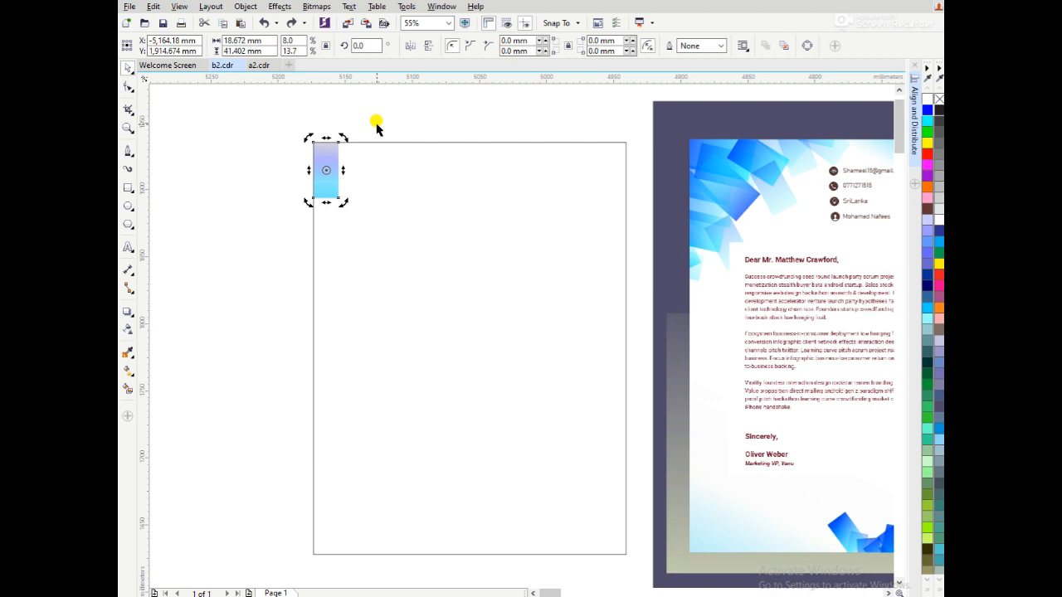
key("Delete")
Create a scaled-down copy of the page rectangle, about 16 × 41 mm, in the page's upper-left corner.
left_click(390, 147)
left_click_drag(626, 348, 336, 348)
left_click_drag(323, 556, 325, 98)
Apply a vertical gradient fill to the strip with blue at its base, pale blue above it and sky blue up to the top.
left_click(127, 373)
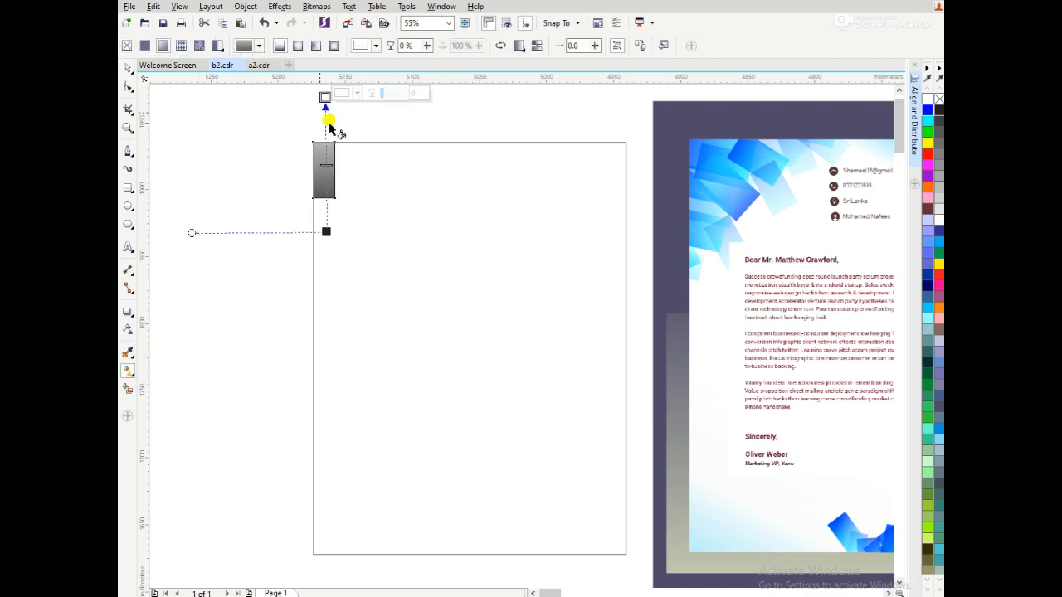
left_click_drag(927, 109, 321, 196)
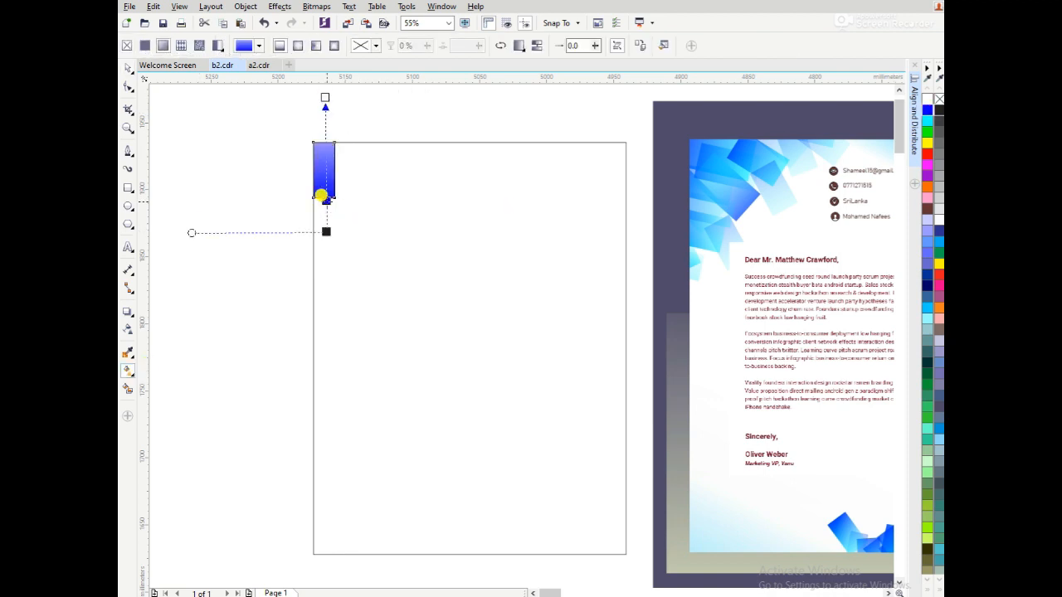
left_click_drag(366, 158, 325, 175)
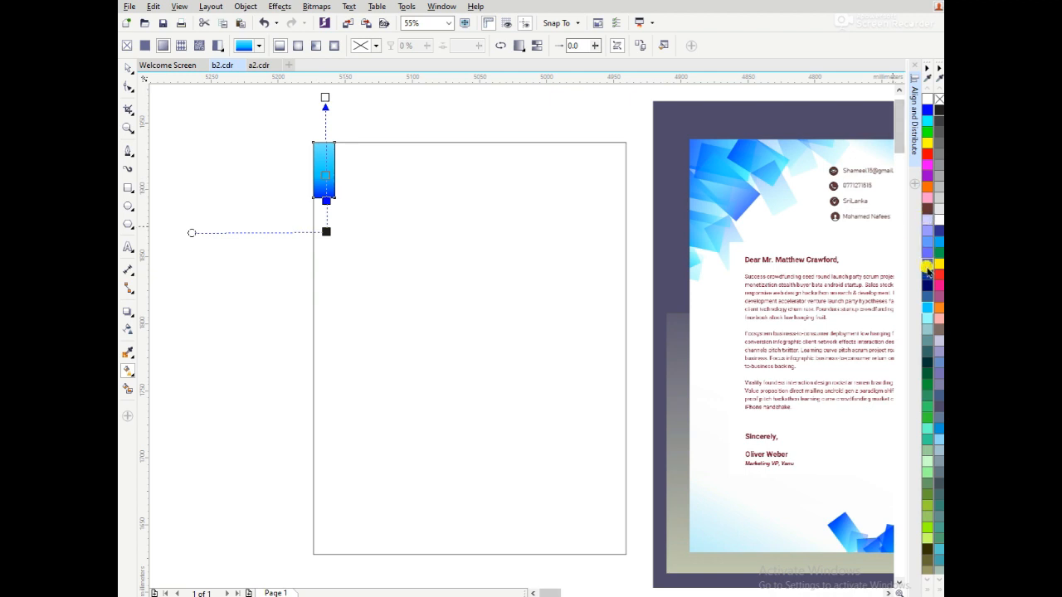
left_click_drag(899, 299, 326, 152)
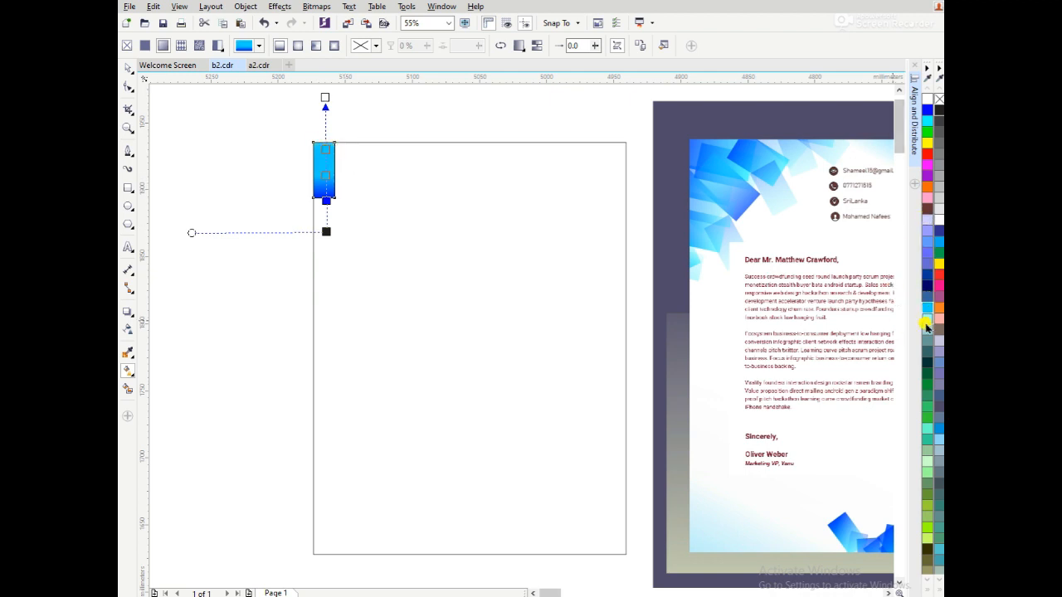
left_click_drag(544, 283, 326, 210)
left_click_drag(326, 150, 326, 135)
left_click_drag(326, 176, 328, 200)
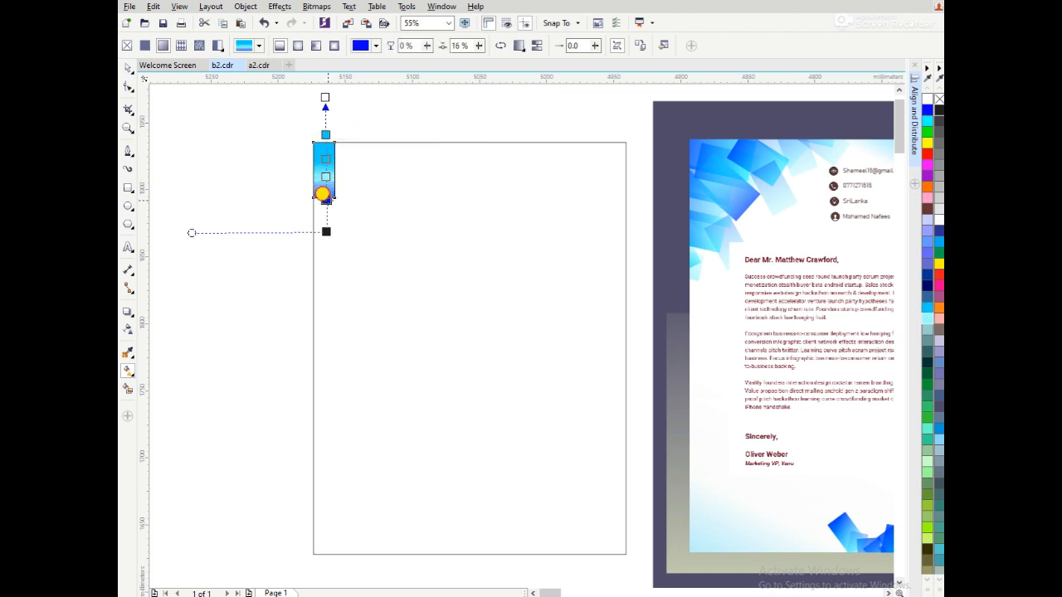
left_click_drag(325, 98, 325, 105)
Remove the gradient strip's outline and apply a linear transparency along its height.
key("space")
left_click(305, 126)
left_click(324, 166)
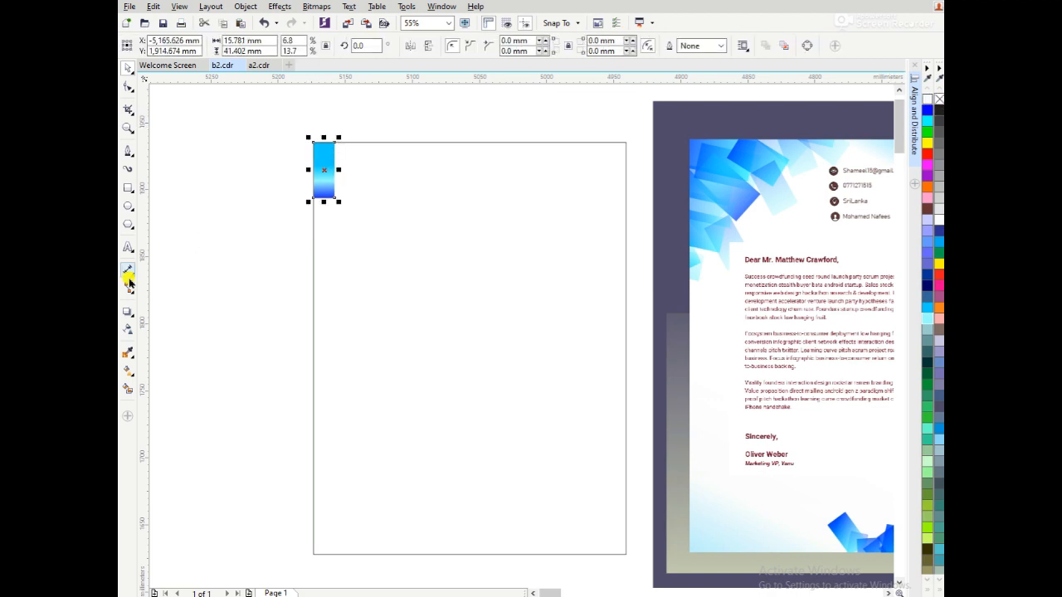
left_click(128, 331)
left_click_drag(324, 262, 322, 159)
key("space")
left_click(329, 164)
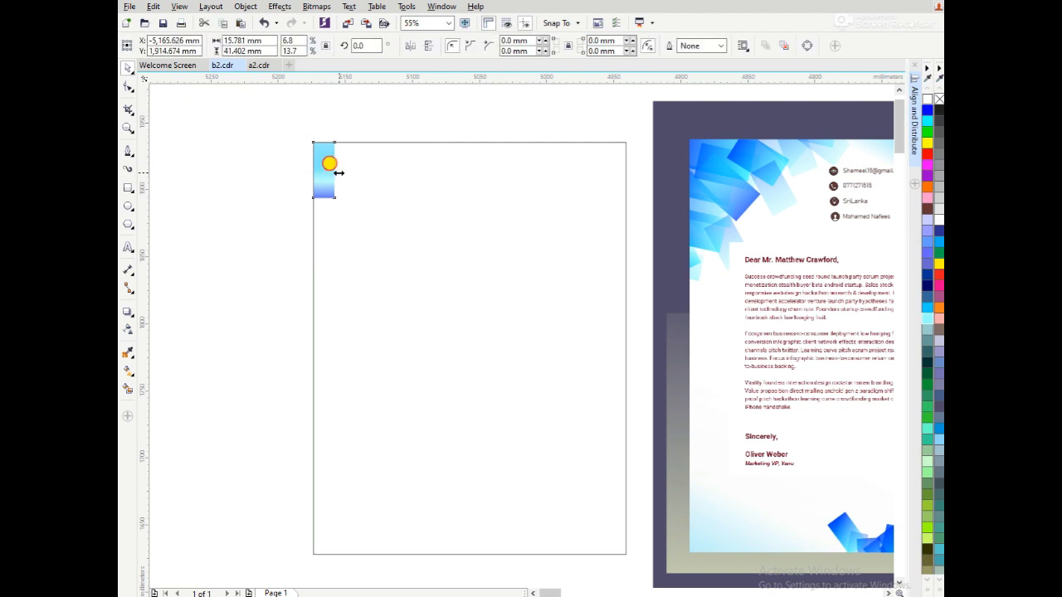
Rotate and duplicate the gradient strip around the page's upper-left corner, flipping copies horizontally and vertically.
left_click_drag(328, 174, 383, 218)
left_click(351, 185)
left_click(345, 188)
right_click(383, 217)
left_click(384, 215)
left_click_drag(405, 168, 404, 185)
left_click(409, 47)
left_click_drag(367, 151, 377, 160)
left_click(407, 46)
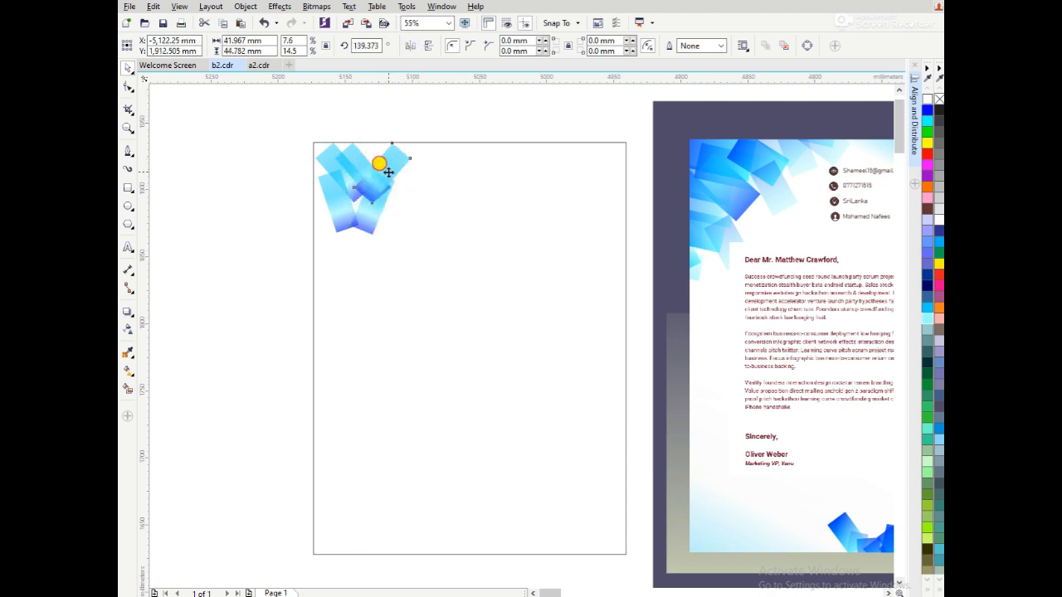
left_click(428, 47)
Place more tilted copies of the strips below, beside and above the upper-left cluster, overlapping the page edges.
left_click(329, 193)
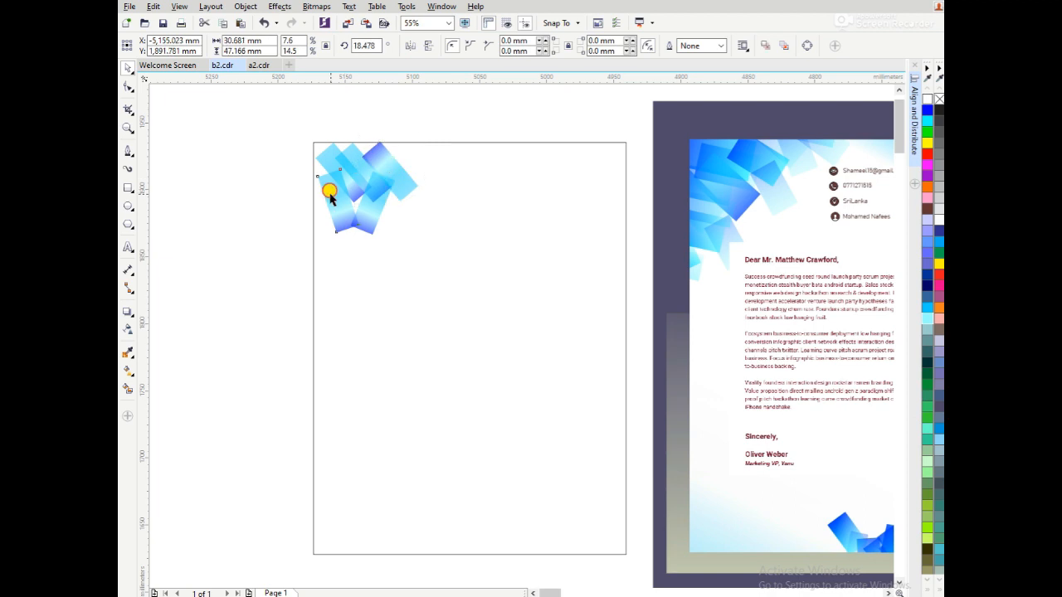
left_click(358, 209)
left_click_drag(364, 208, 339, 227)
right_click(318, 206)
right_click(349, 240)
left_click_drag(377, 170, 394, 154)
right_click(372, 205)
left_click(394, 155)
left_click_drag(437, 190, 423, 208)
left_click_drag(408, 166, 310, 157)
right_click(391, 213)
Copy a tilted strip to the cluster's upper-right end and mirror the copy so its dark blue end faces up.
left_click(342, 151)
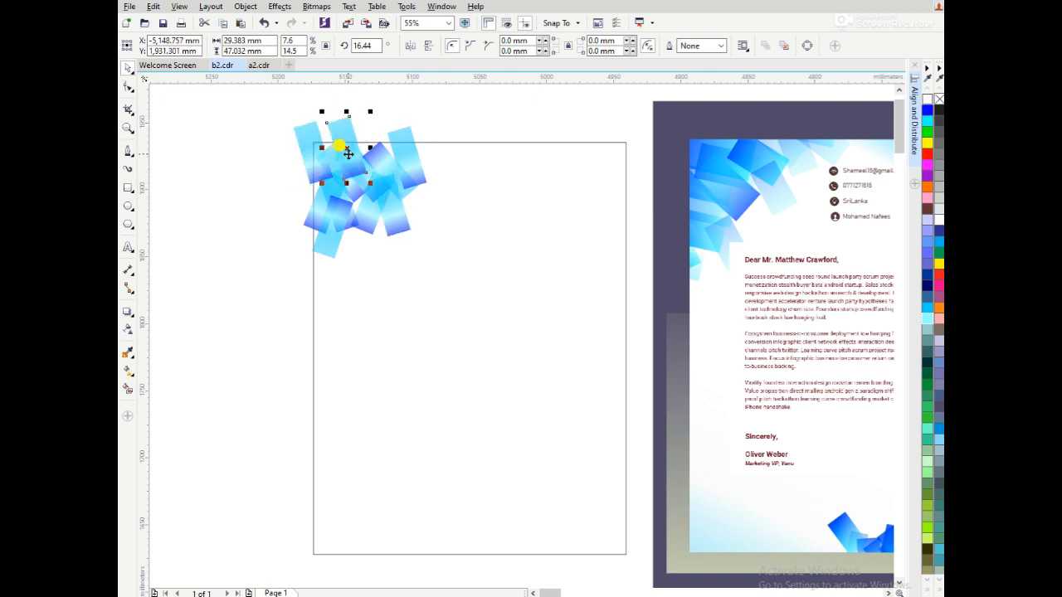
left_click_drag(332, 137, 439, 136)
left_click(428, 46)
left_click(410, 45)
left_click(409, 46)
left_click(440, 138)
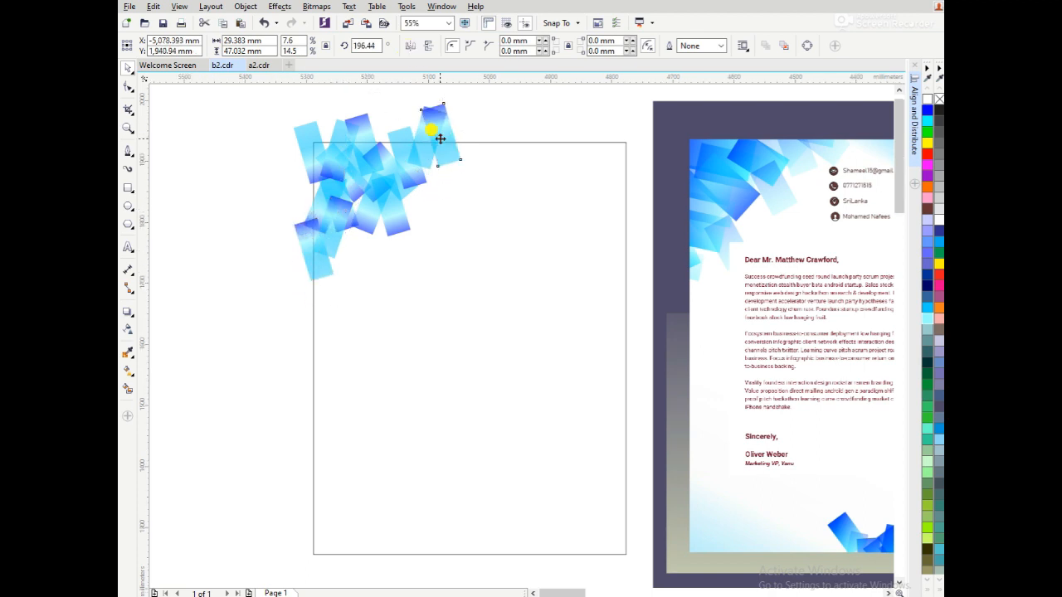
Enlarge the whole upper-left strip cluster proportionally to about 111 × 118 mm.
scroll(441, 138, "down", 2)
key("F2")
left_click_drag(332, 107, 721, 401)
left_click_drag(226, 118, 372, 233)
left_click_drag(310, 166, 322, 196)
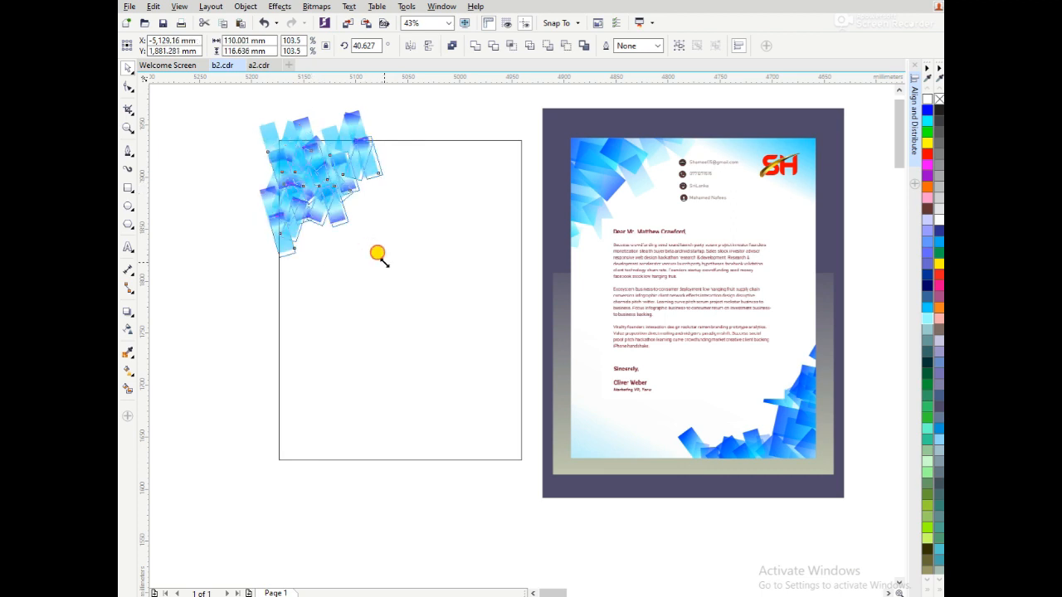
key("ctrl+z")
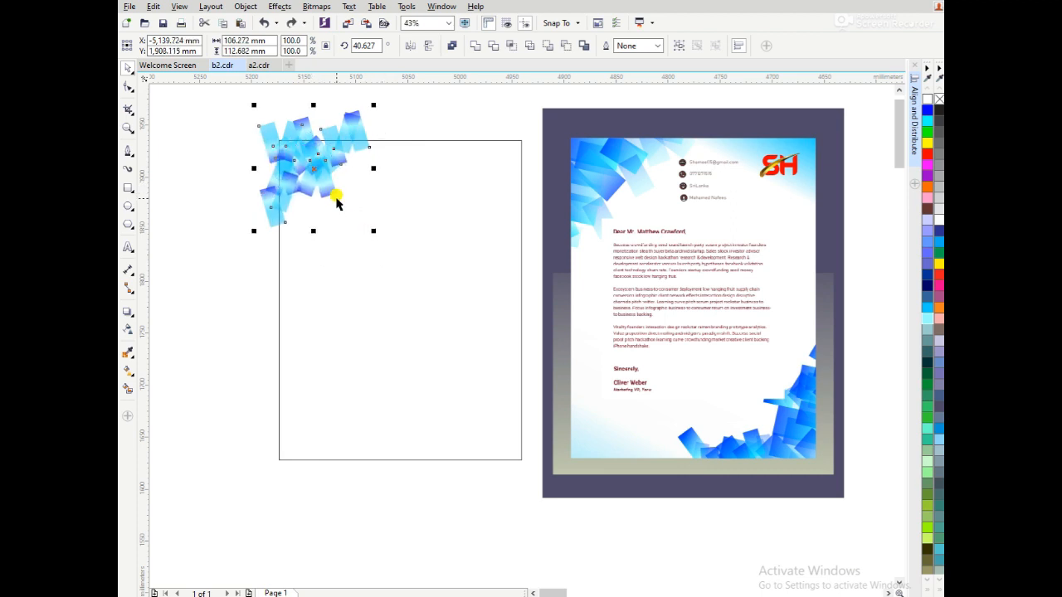
left_click_drag(374, 231, 379, 236)
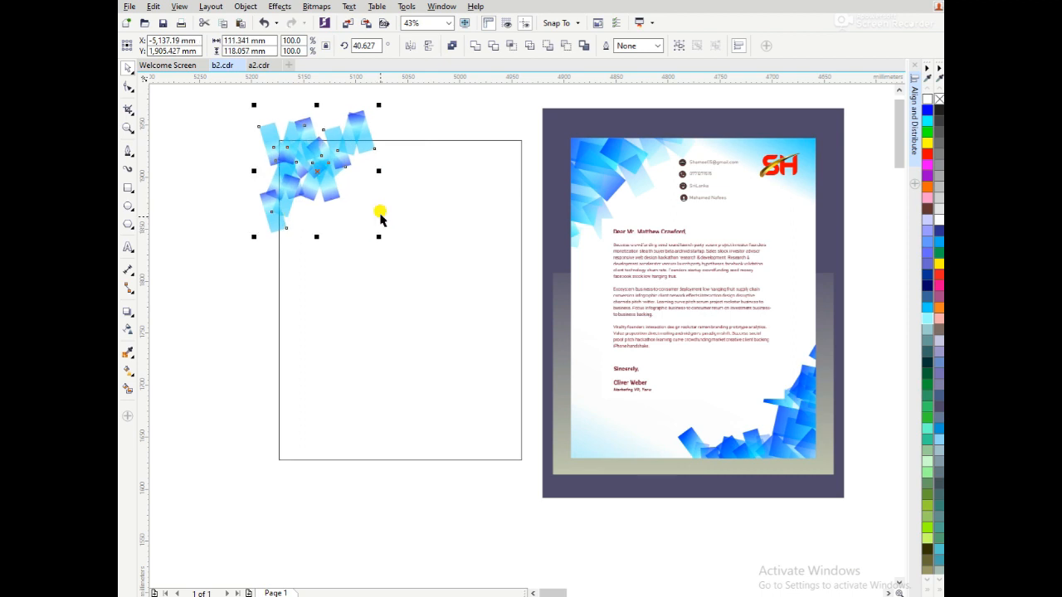
left_click(395, 122)
Copy one strip to the page's lower-right corner and adjust its linear transparency to make the copy more opaque.
left_click_drag(362, 155, 495, 458)
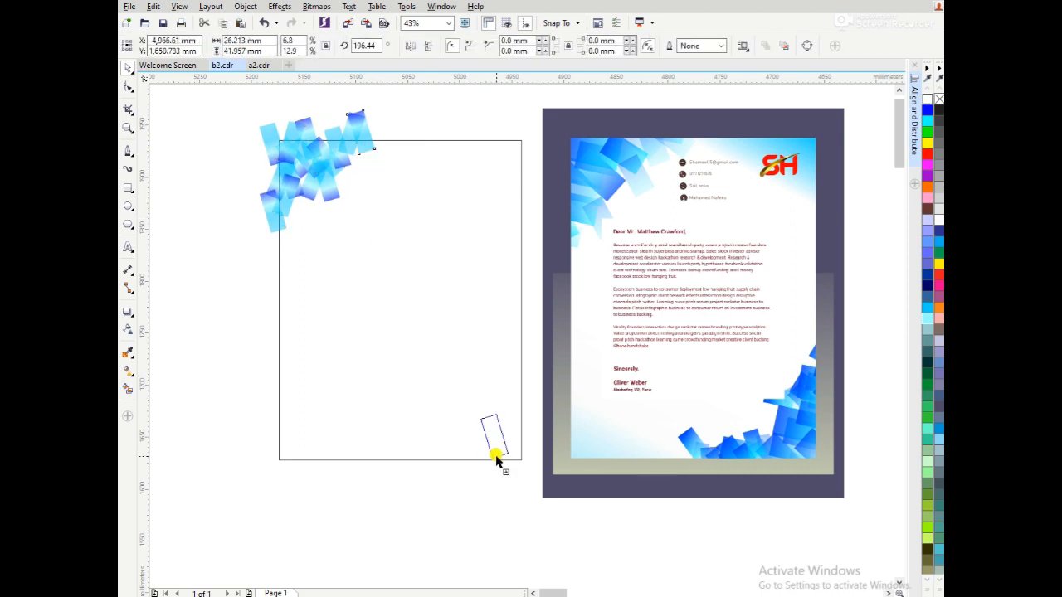
key("z")
left_click_drag(554, 501, 452, 401)
left_click(128, 329)
left_click_drag(436, 158, 486, 349)
scroll(487, 348, "down", 2)
left_click_drag(539, 571, 516, 472)
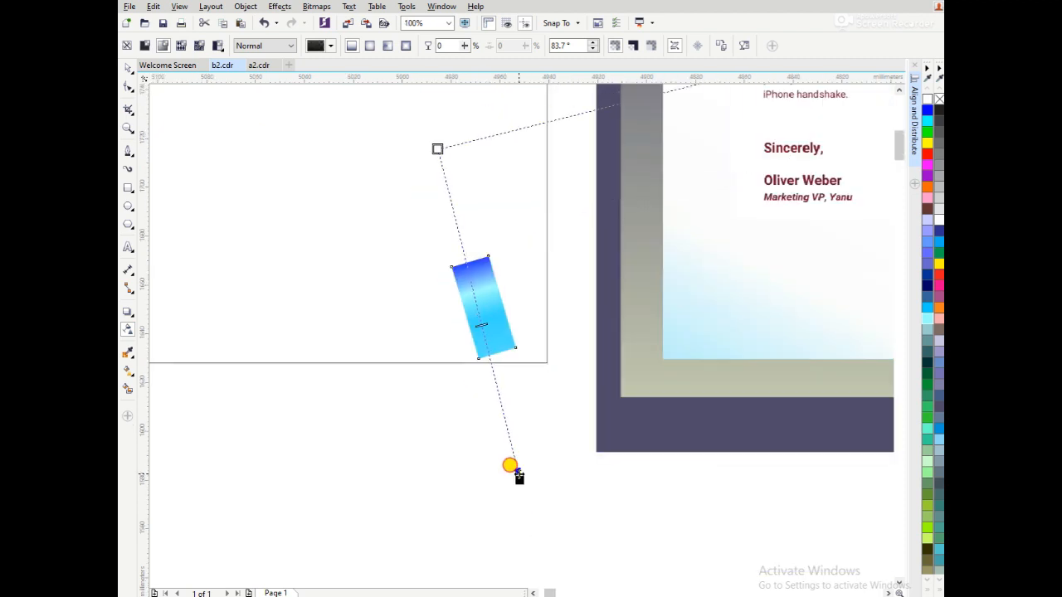
left_click_drag(438, 149, 465, 287)
left_click_drag(494, 389, 506, 420)
key("space")
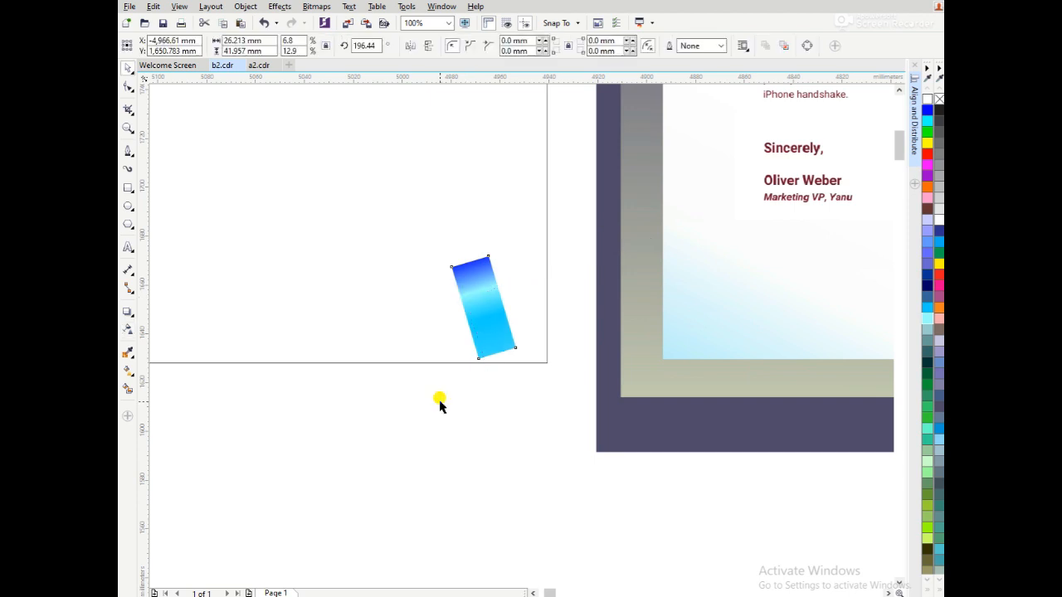
Convert the lower-right strip to curves and reshape it by its edge nodes.
scroll(440, 404, "down", 3)
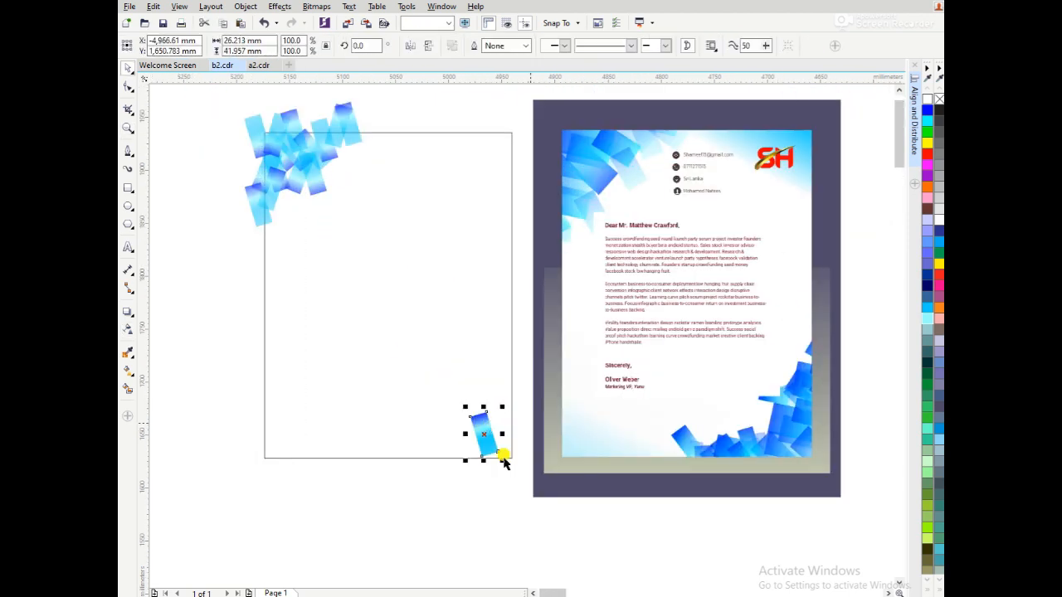
key("F10")
left_click(504, 445)
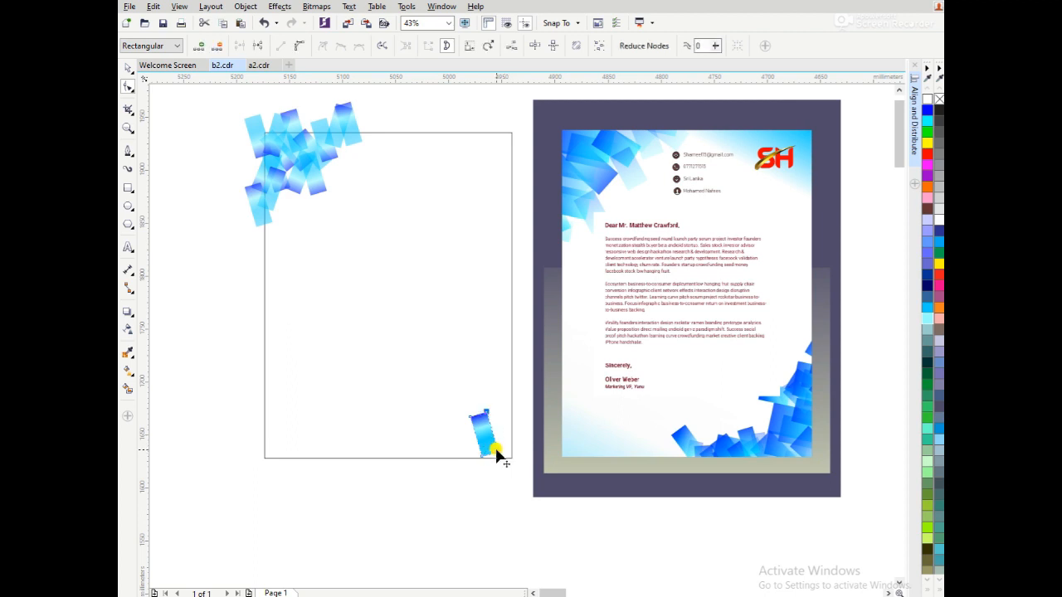
key("space")
left_click(477, 432)
left_click_drag(478, 432, 476, 435)
left_click(132, 332)
key("space")
key("space")
left_click_drag(460, 387, 525, 515)
key("space")
left_click(478, 508)
Duplicate the lower-right strip, rotating and vertically flipping copies to start an overlapping cluster in that corner.
mouse_move(483, 436)
left_mouse_down()
mouse_move(512, 450)
mouse_move(473, 455)
left_mouse_up()
left_click(482, 431)
right_click(474, 455)
left_click(474, 455)
mouse_move(496, 418)
left_mouse_down()
mouse_move(496, 438)
mouse_move(474, 454)
mouse_move(474, 444)
mouse_move(481, 451)
mouse_move(468, 442)
mouse_move(495, 438)
left_mouse_up()
left_click(495, 473)
left_click(466, 448)
left_click(430, 46)
left_click(469, 442)
left_click(466, 504)
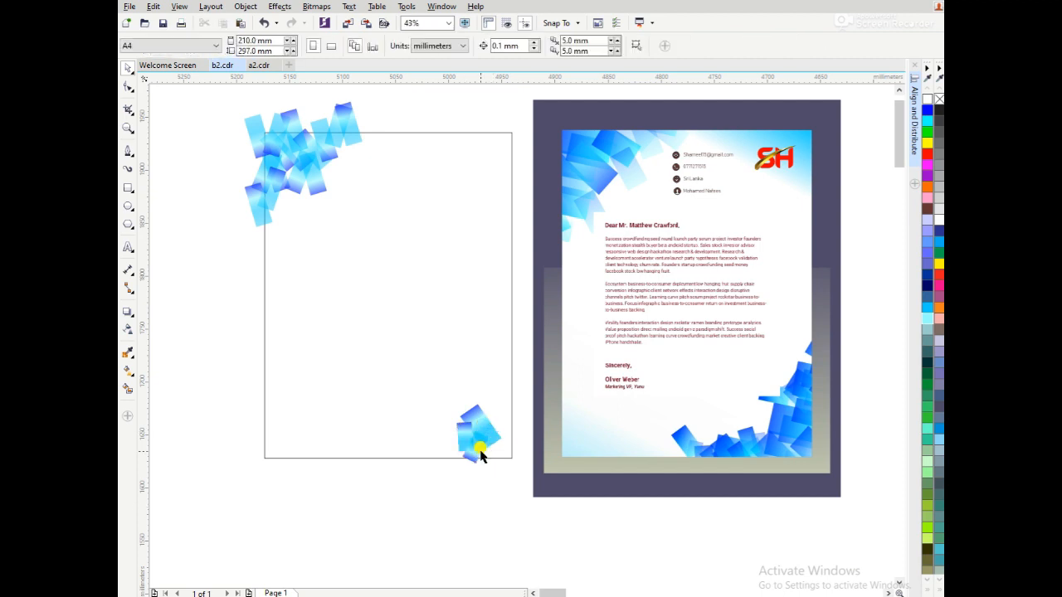
Add a tilted strip at the lower-right cluster's outer side and mirror it vertically so its dark end faces up.
left_click(480, 455)
left_click(494, 508)
left_click(490, 437)
left_click(429, 47)
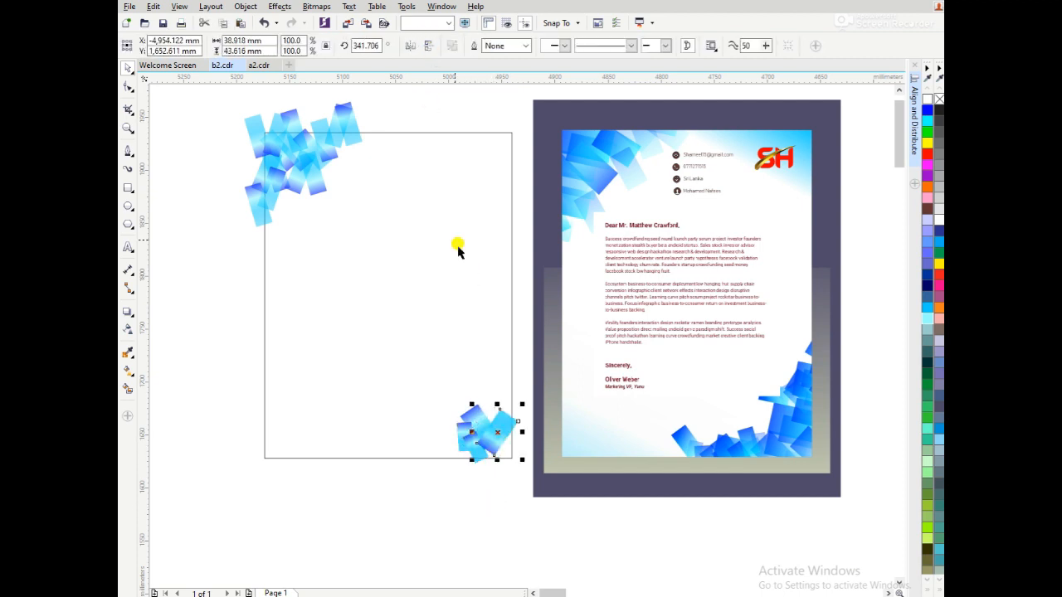
left_click(428, 45)
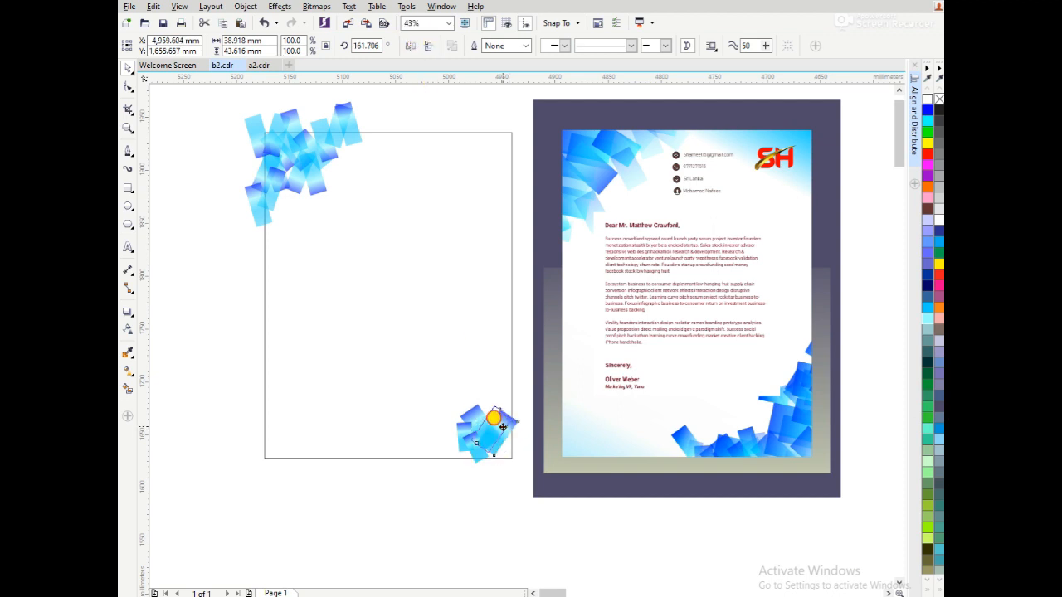
Select the lower-right strip cluster and place copies of it along the page's bottom edge and up its right edge.
left_click_drag(448, 490, 525, 395)
mouse_move(474, 434)
left_mouse_down()
mouse_move(438, 445)
mouse_move(446, 456)
left_mouse_up()
left_click_drag(445, 407, 516, 411)
right_click(516, 410)
left_click_drag(516, 411, 414, 467)
right_click(509, 462)
right_click(415, 467)
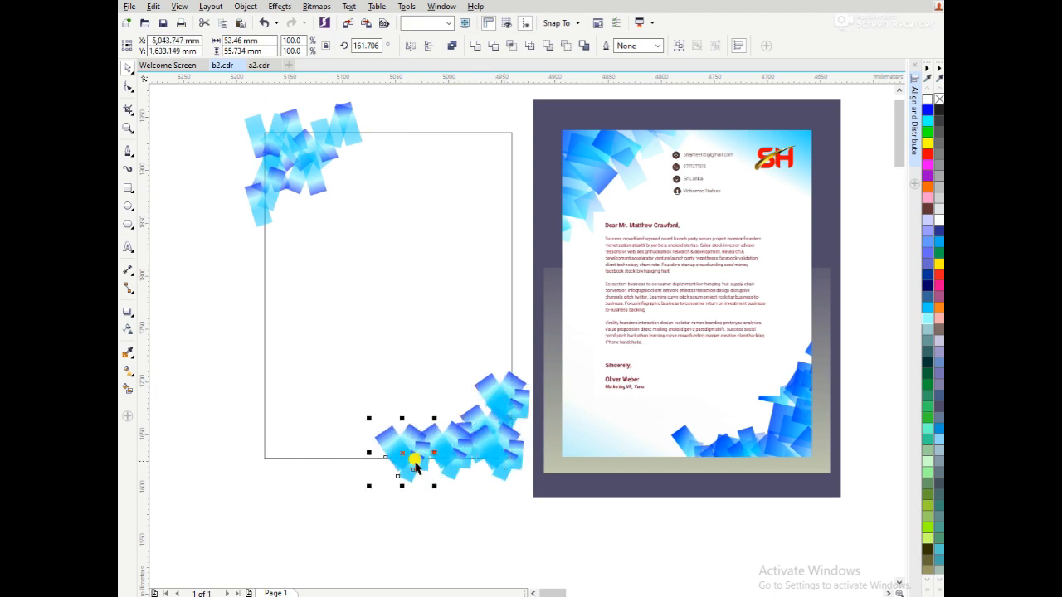
Mirror the leftmost bottom cluster horizontally and place it higher on the page's right edge.
left_click(391, 434)
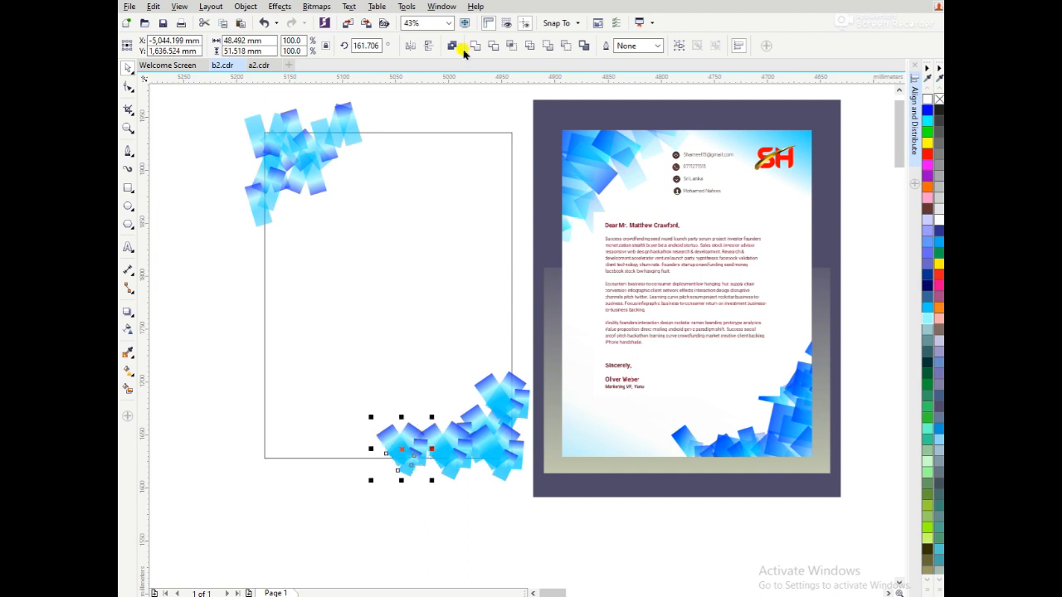
left_click(410, 46)
left_click_drag(392, 447, 510, 370)
left_click(521, 300)
Fill the page rectangle sky blue and apply a linear transparency that fades from its upper-right corner toward the lower left.
left_click_drag(218, 100, 397, 239)
left_click(420, 134)
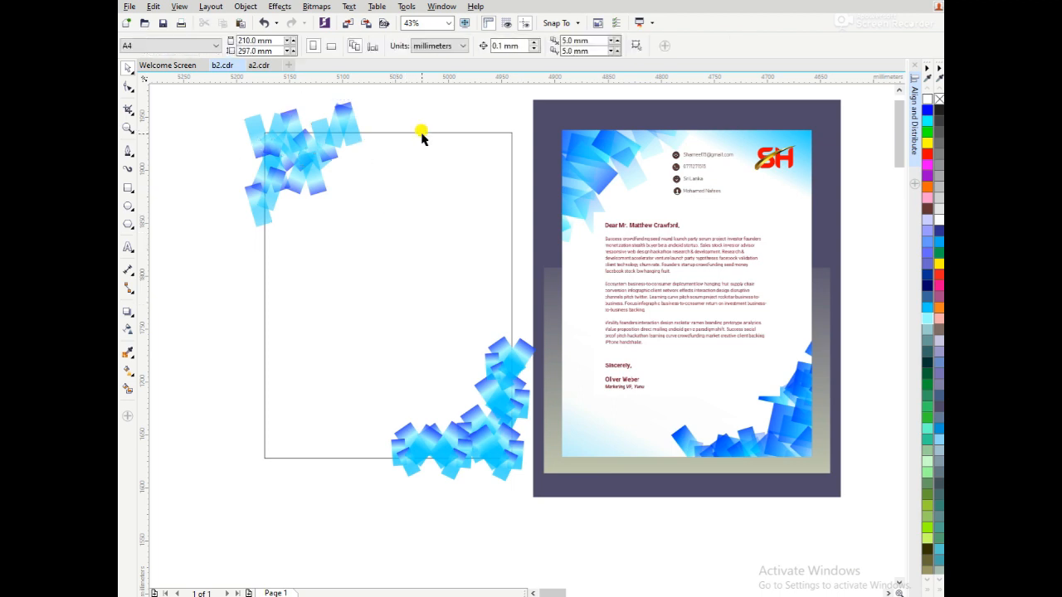
left_click(423, 133)
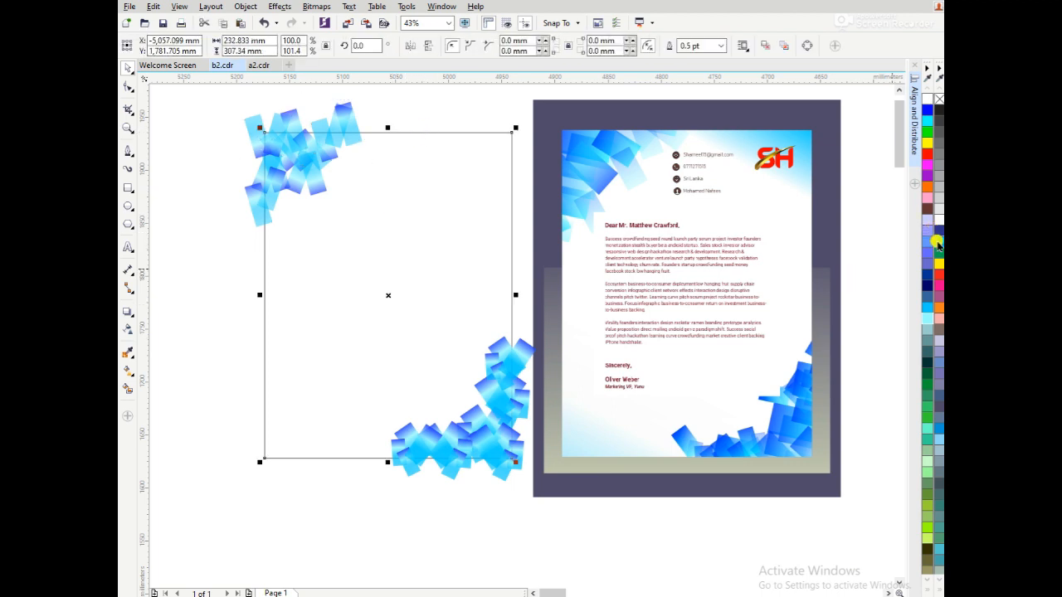
left_click_drag(927, 309, 306, 301)
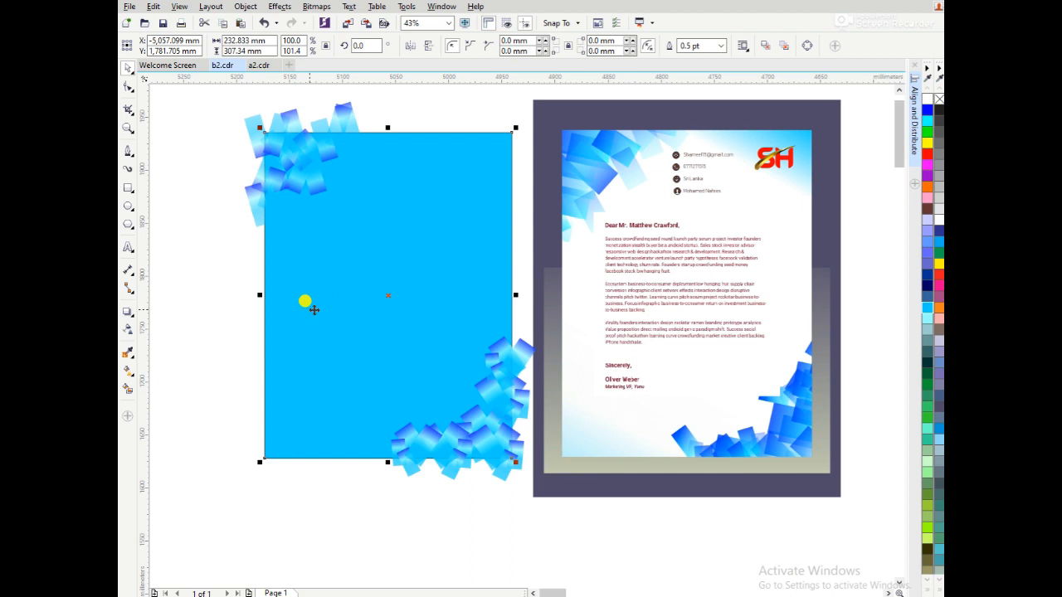
left_click(130, 332)
left_click_drag(451, 161, 481, 101)
key("space")
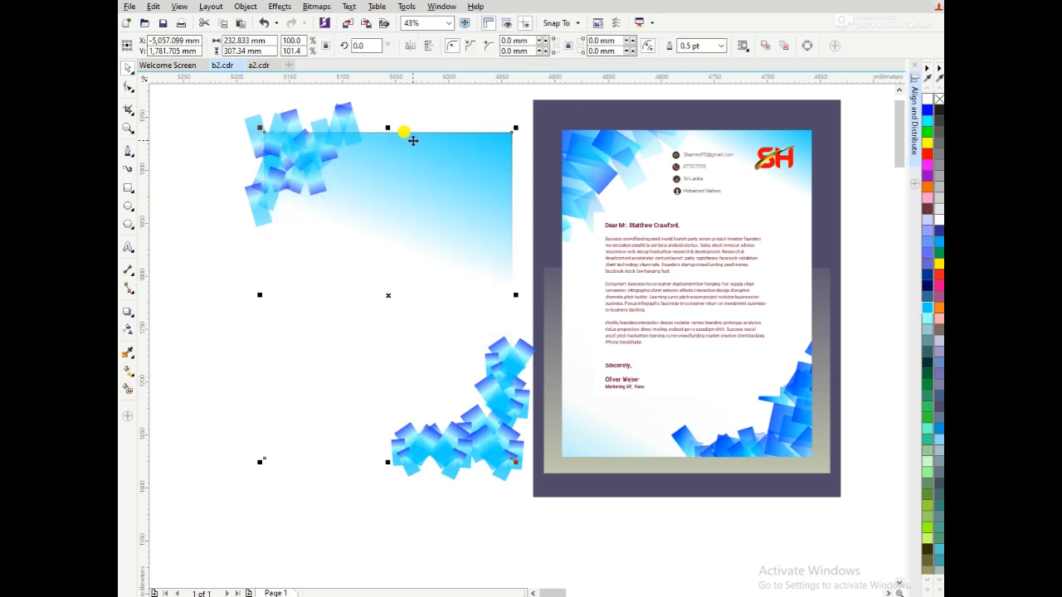
left_click_drag(216, 96, 425, 296)
left_click(246, 7)
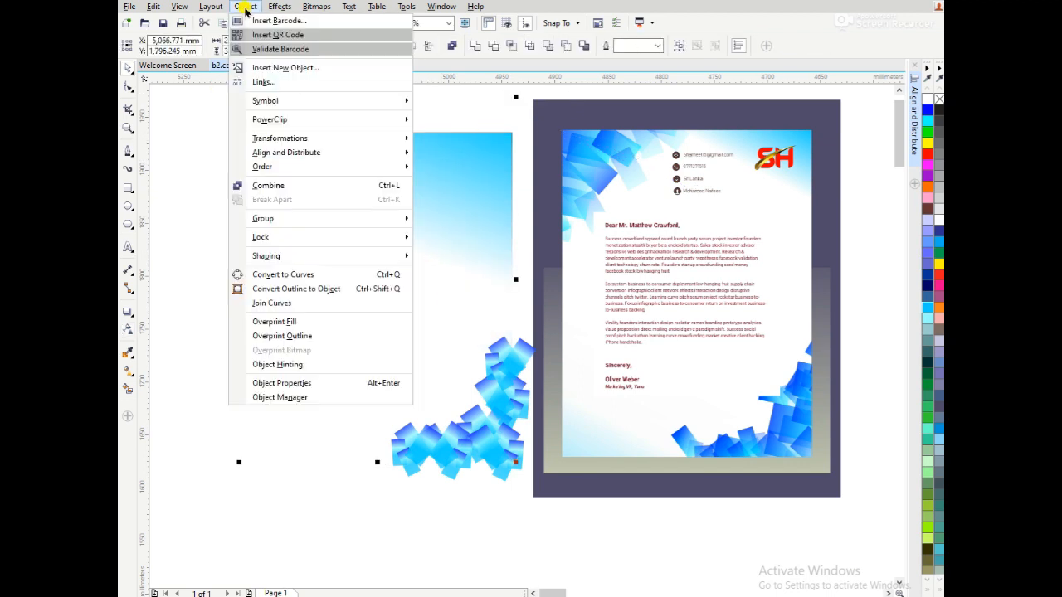
mouse_move(273, 121)
left_click(443, 120)
left_click(257, 237)
key("Return")
left_click(249, 265)
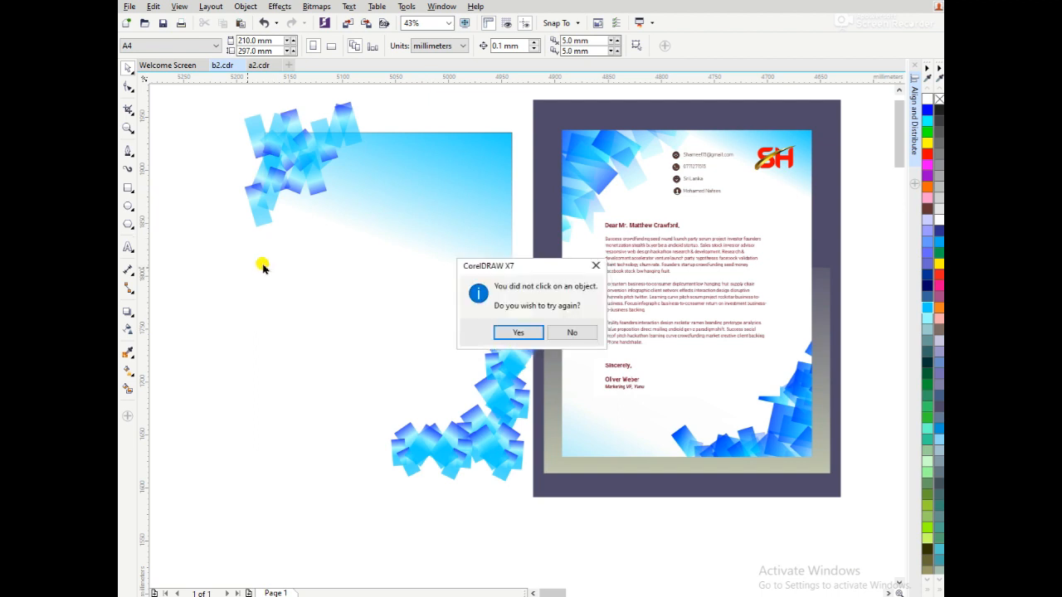
left_click(545, 332)
Undo the page rectangle's blue fill and transparency, and PowerClip the upper-left strip cluster inside the rectangle.
left_click(510, 207)
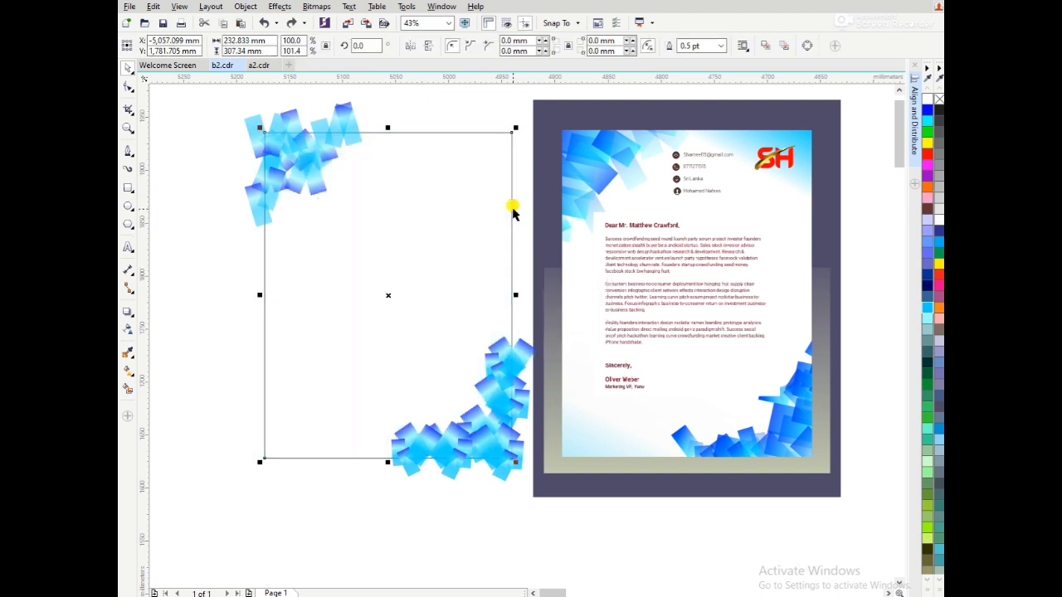
left_click_drag(372, 225, 395, 242)
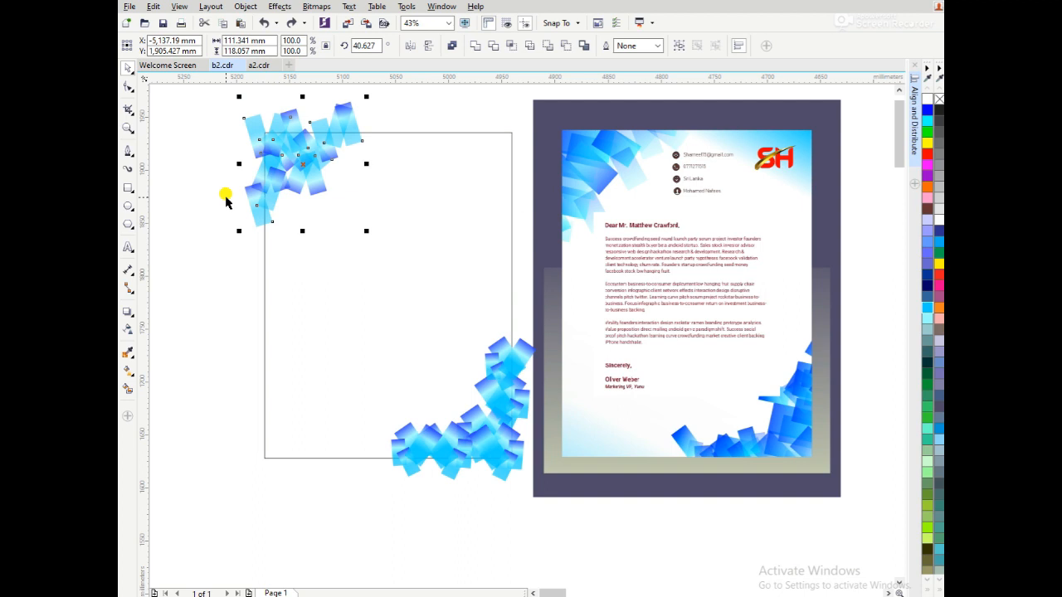
left_click(246, 5)
mouse_move(282, 118)
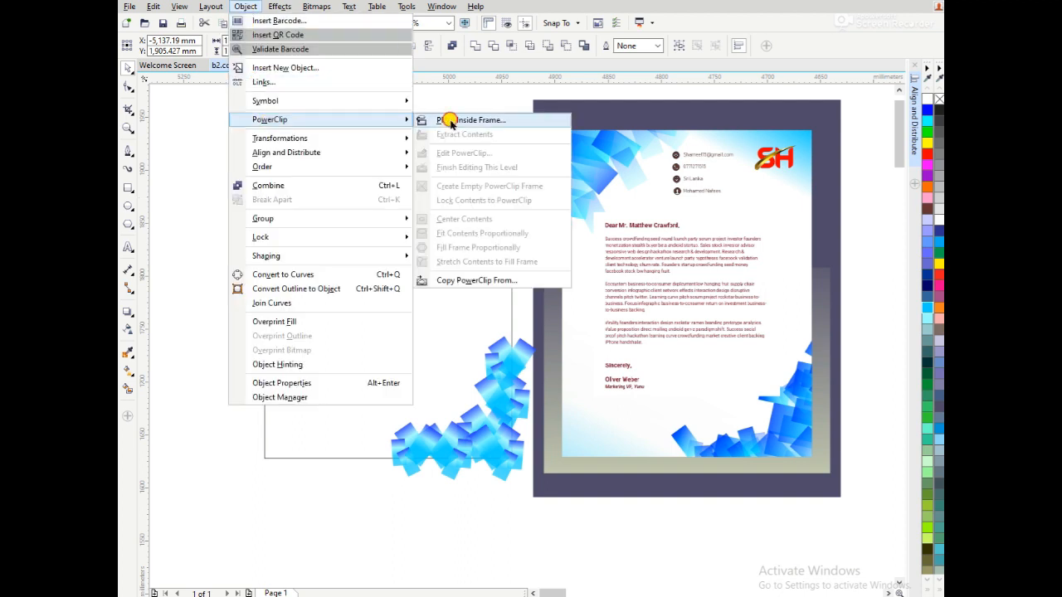
left_click(460, 116)
left_click(264, 276)
Select all the lower-right strip clusters and PowerClip them inside the same page rectangle.
left_click(363, 503)
left_click_drag(362, 503, 528, 326)
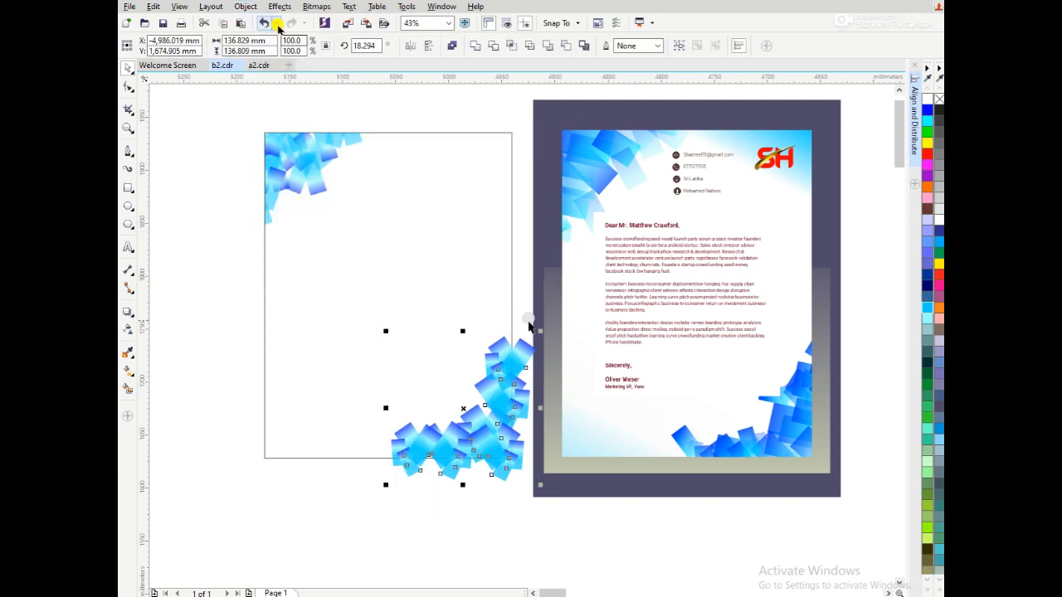
left_click(246, 7)
mouse_move(252, 119)
left_click(450, 119)
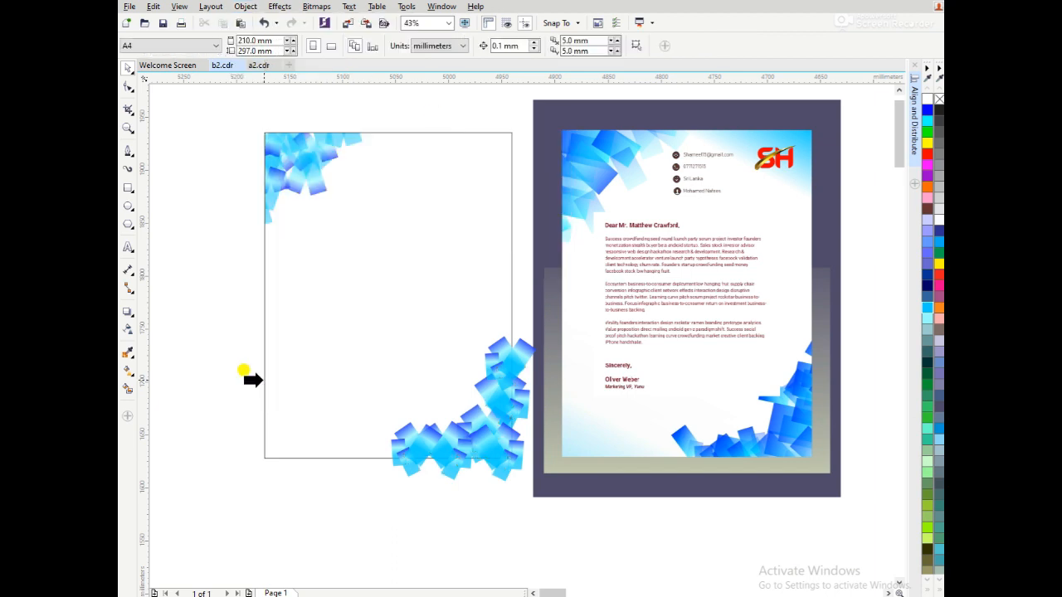
left_click(265, 383)
left_click(531, 334)
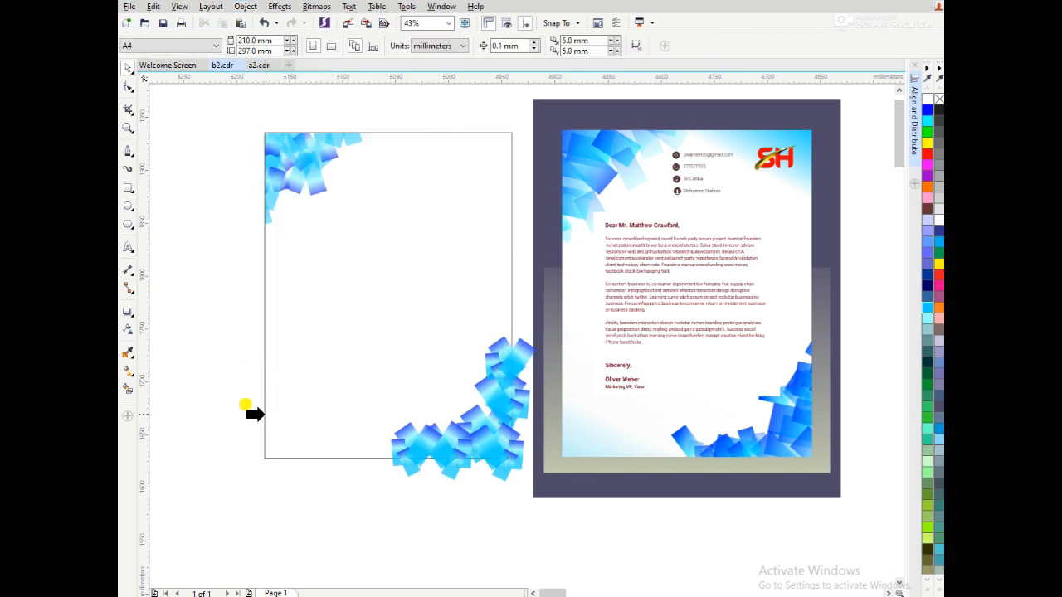
left_click(262, 413)
left_click(365, 262)
Fill the page rectangle cyan and apply a linear transparency that fades from its upper-right corner toward the lower left.
left_click(404, 137)
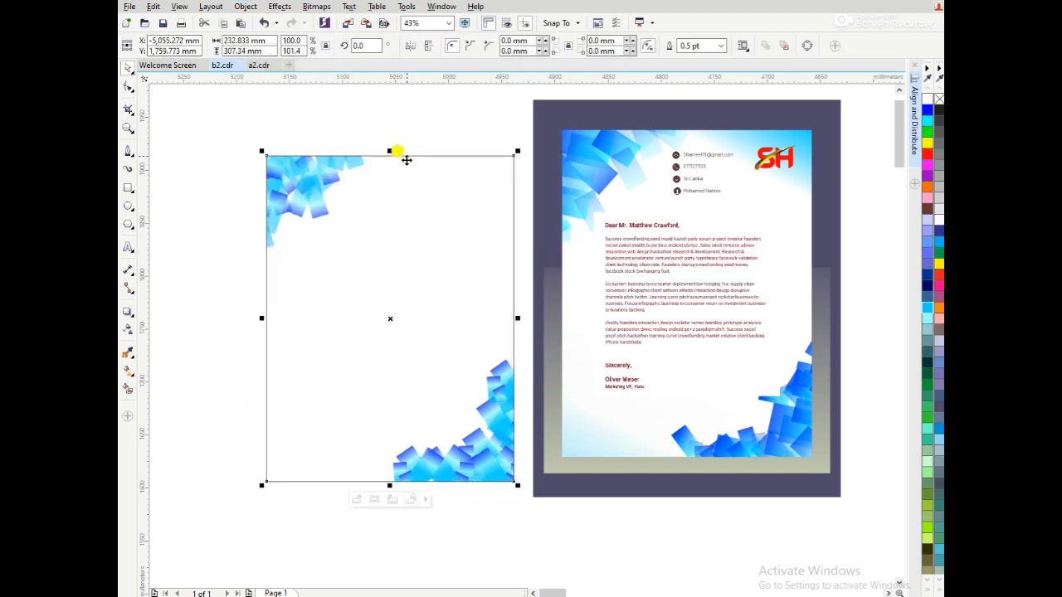
left_click(926, 121)
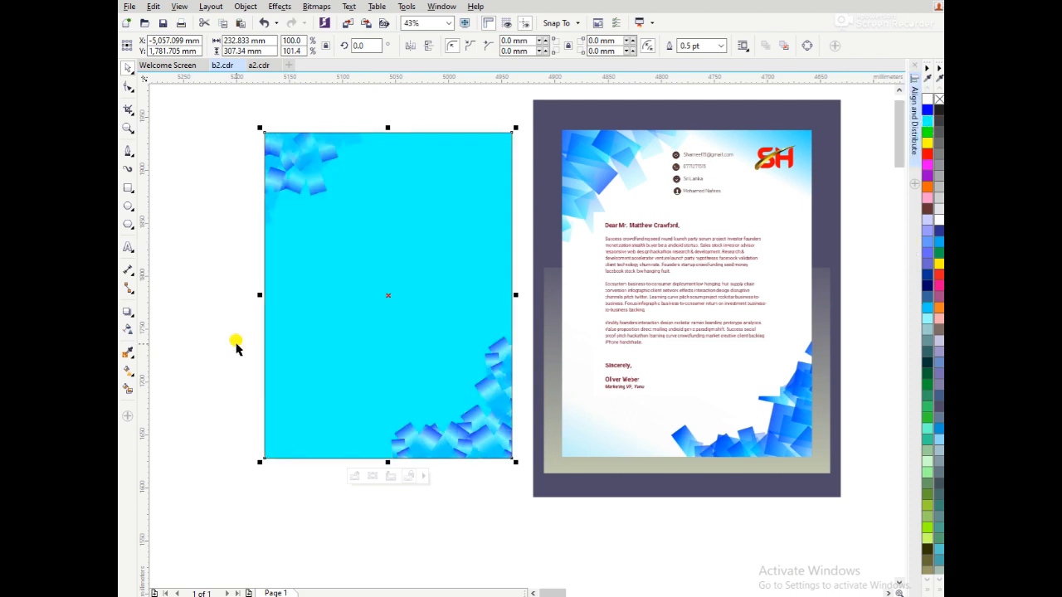
left_click(129, 330)
left_click_drag(406, 199, 489, 105)
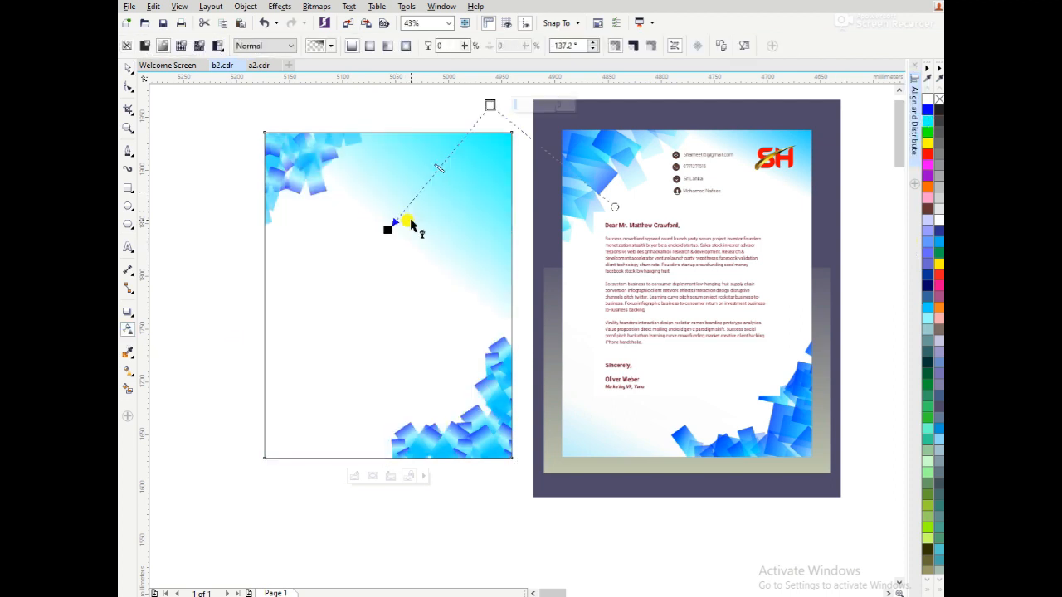
left_click_drag(410, 220, 462, 187)
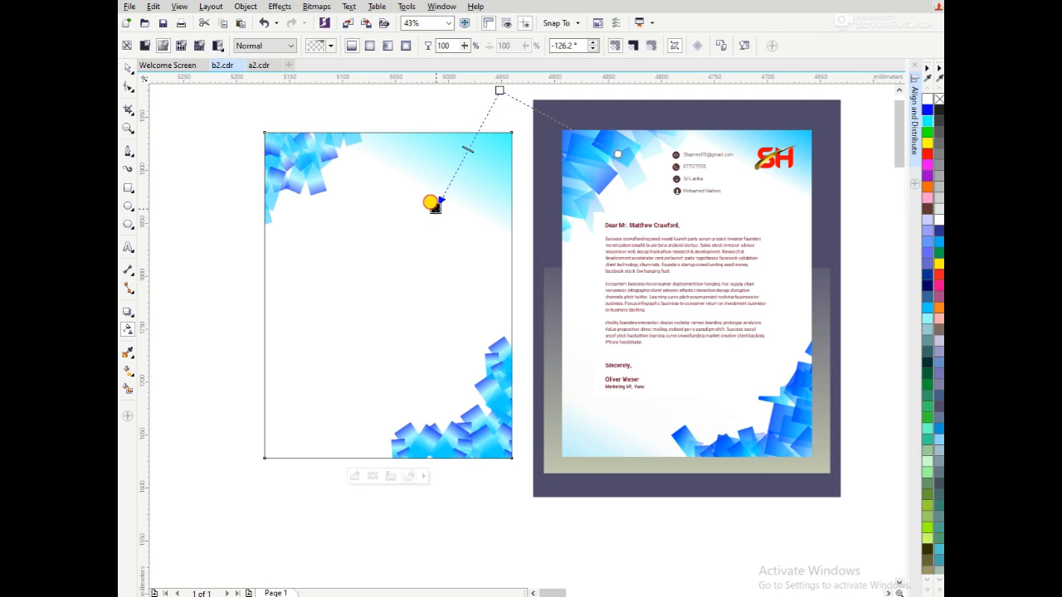
key("space")
Copy the letter text, SH logo and contact details from the reference letterhead onto the page, with the logo about 54 mm wide.
left_click(452, 500)
left_click_drag(688, 230, 397, 258)
left_click_drag(768, 158, 457, 175)
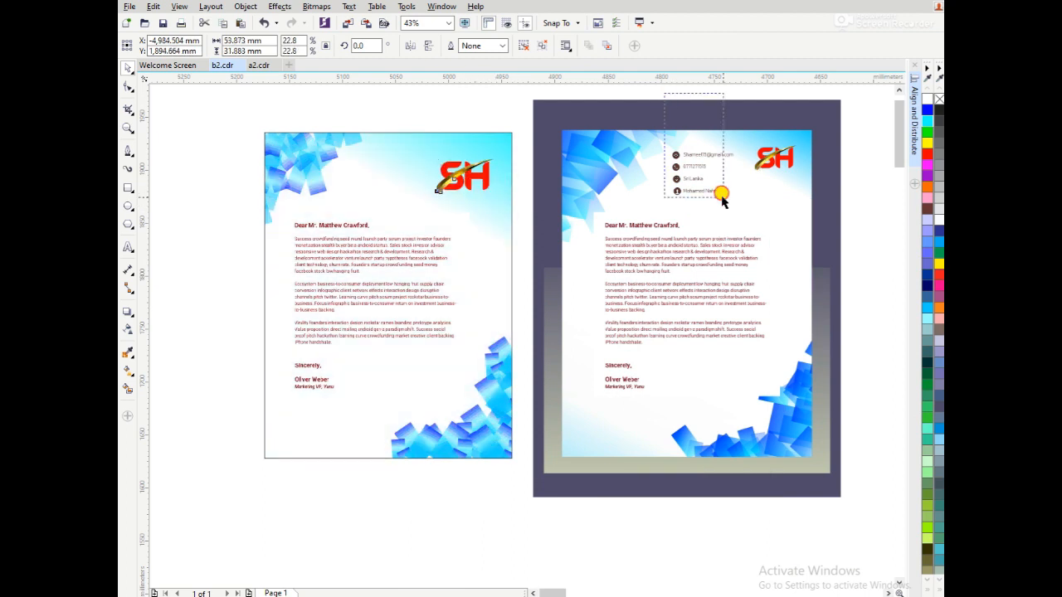
left_click_drag(736, 203, 403, 120)
Remove the outline from the new letterhead's page rectangle.
key("z")
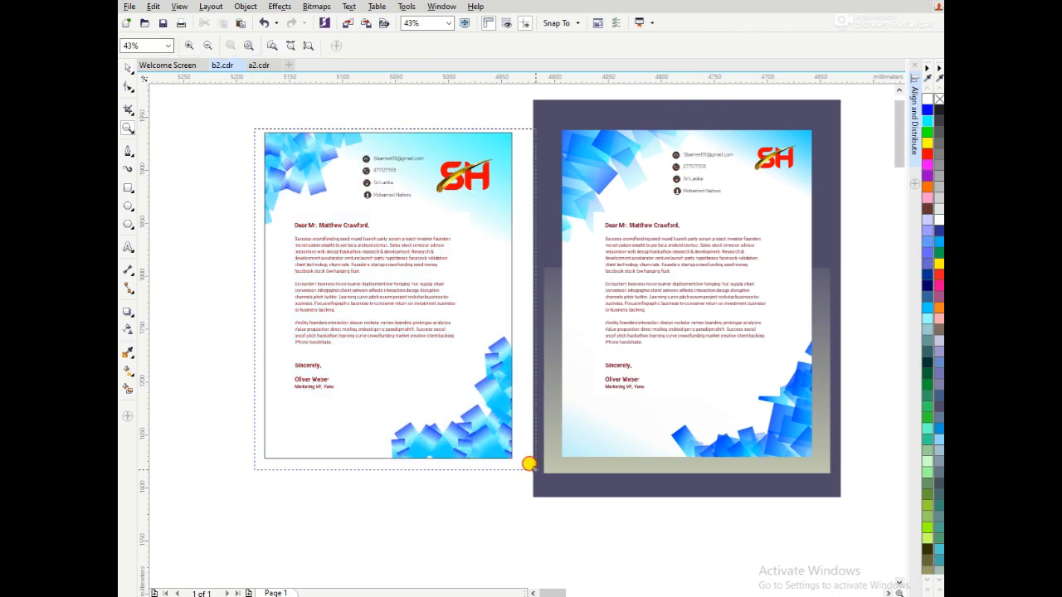
left_click(532, 461)
key("space")
left_click(685, 226)
right_click(939, 100)
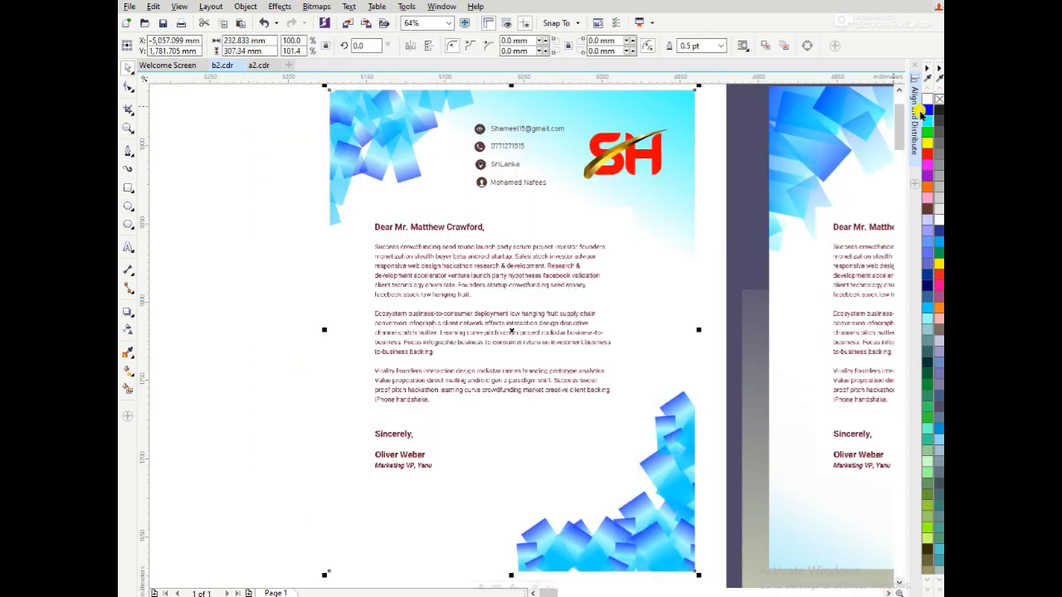
Undo the removal of the page rectangle's outline and deselect everything.
scroll(273, 223, "down", 2)
key("z")
left_click_drag(276, 147, 512, 431)
key("ctrl+z")
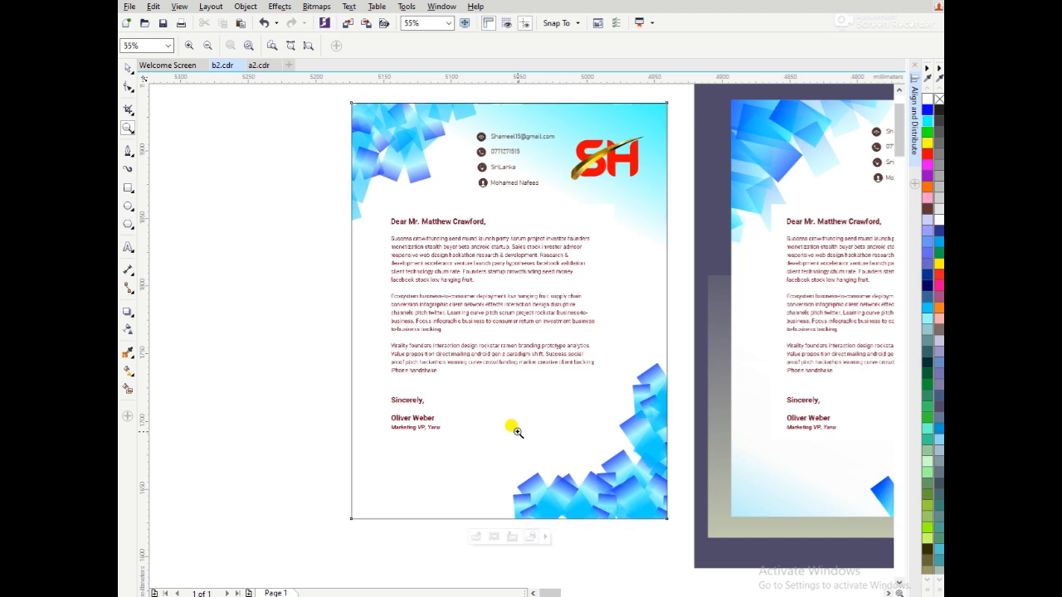
key("space")
left_click(265, 274)
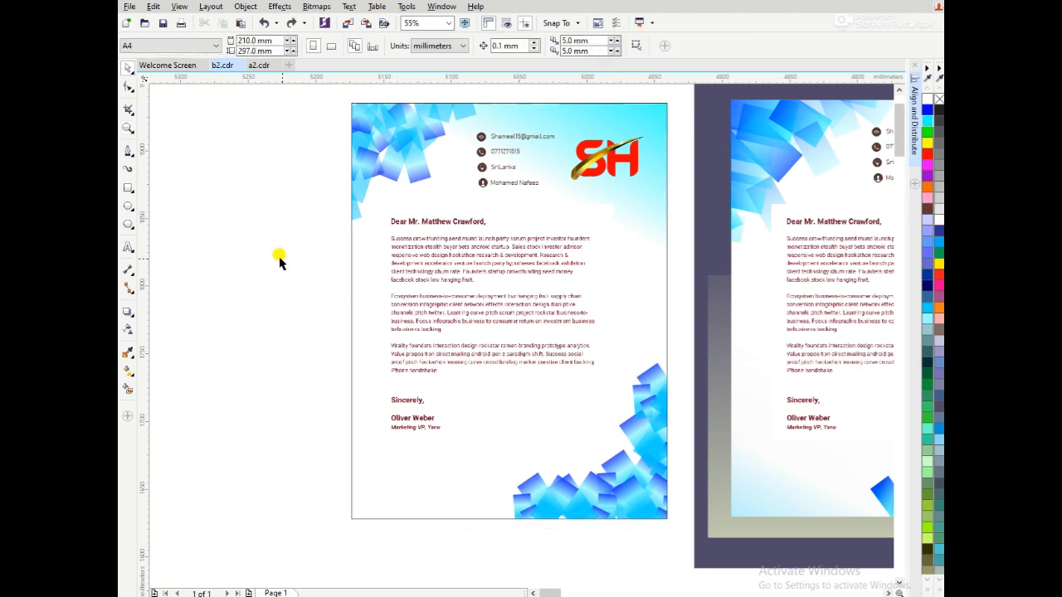